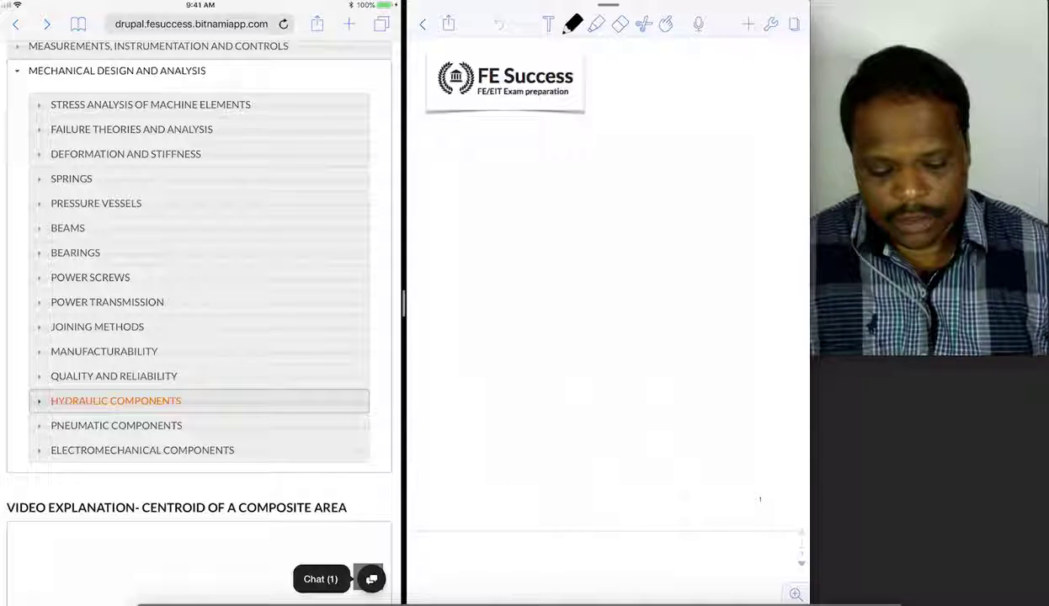
# Browse the Mechanical Design and Analysis topics, expanding Pneumatic and Hydraulic Components.
pyautogui.scroll(10, 199, 320)
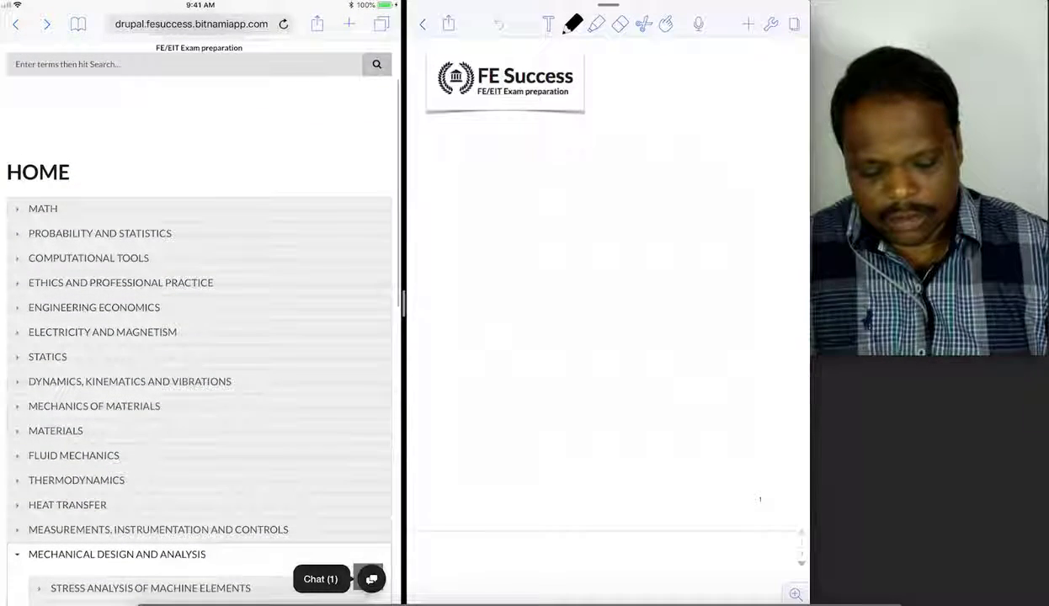
pyautogui.click(117, 554)
pyautogui.scroll(-5, 198, 337)
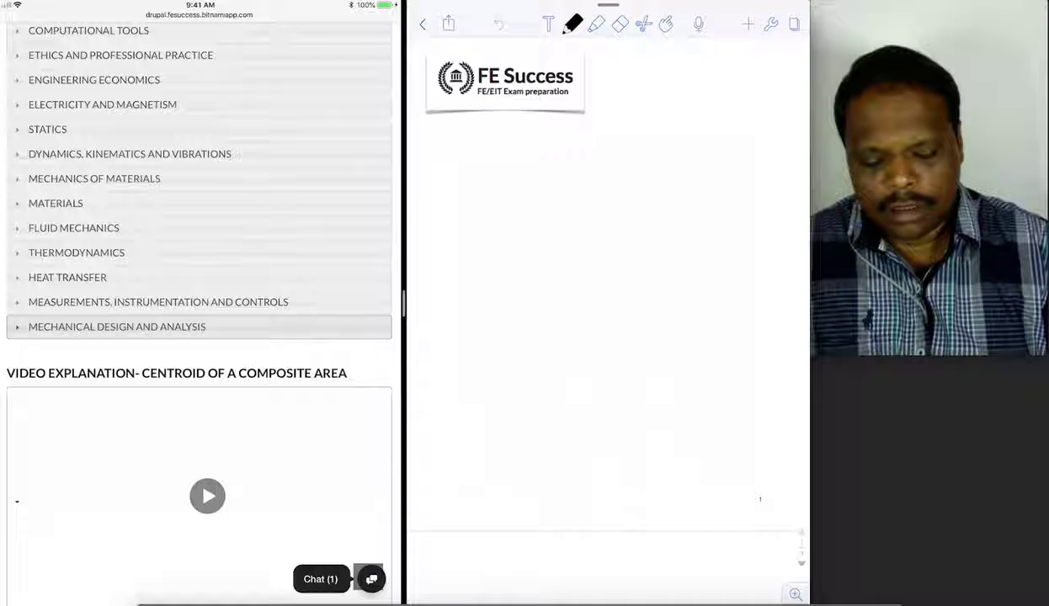
pyautogui.click(116, 327)
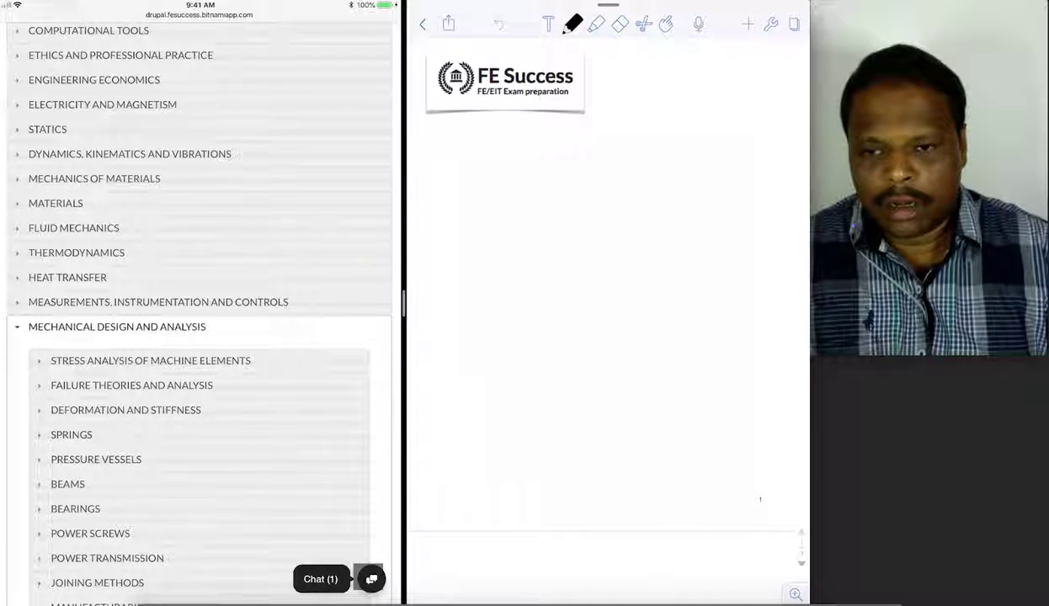
pyautogui.scroll(-3, 199, 337)
pyautogui.click(116, 541)
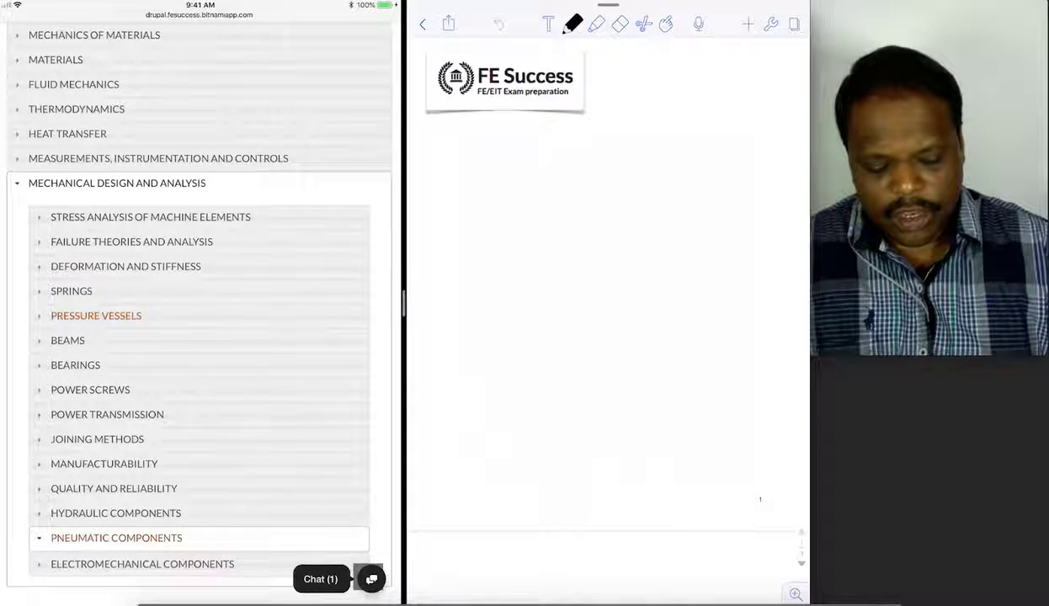
pyautogui.scroll(-3, 96, 315)
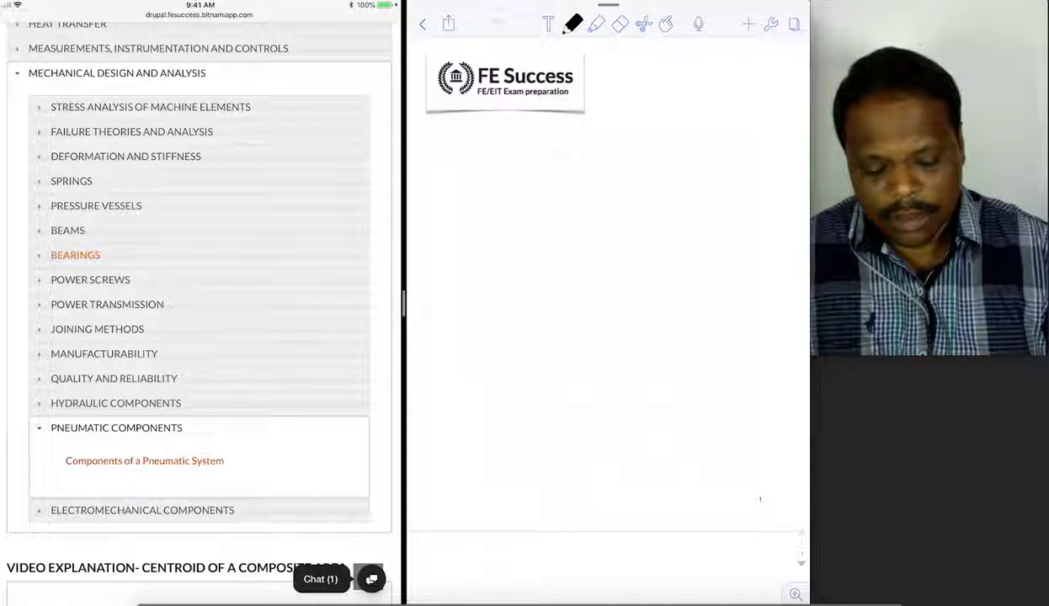
pyautogui.click(116, 403)
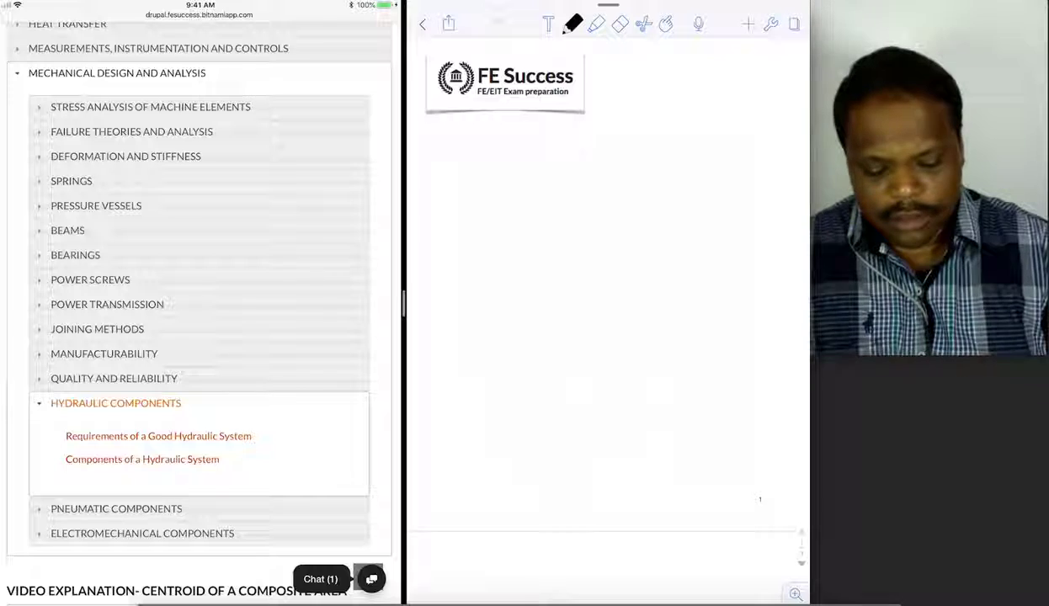
pyautogui.click(115, 403)
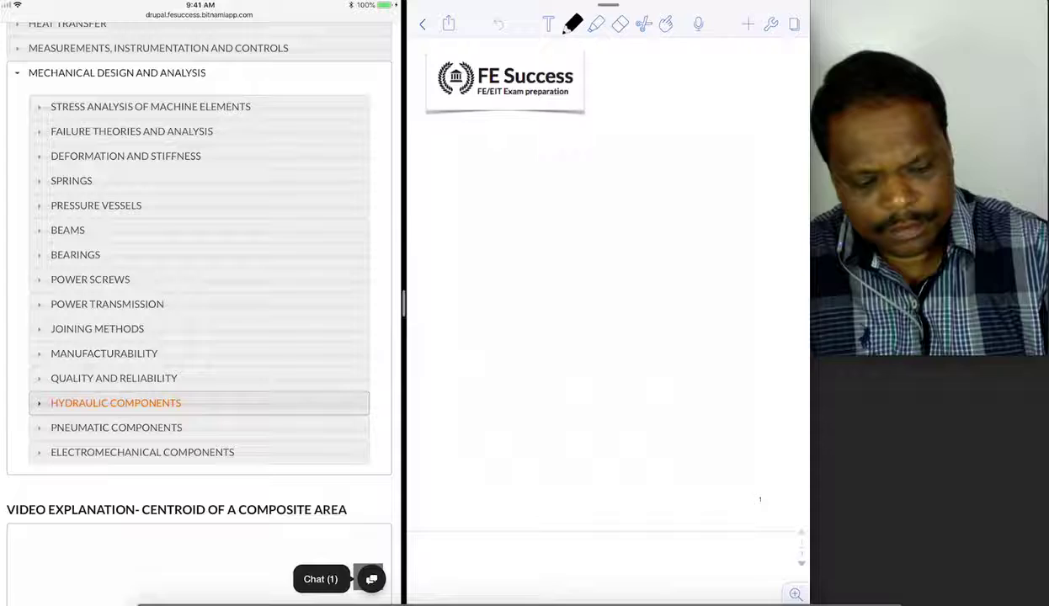
# Draw the table frame: two vertical column dividers and a horizontal header line.
pyautogui.moveTo(554, 146); pyautogui.dragTo(558, 376)
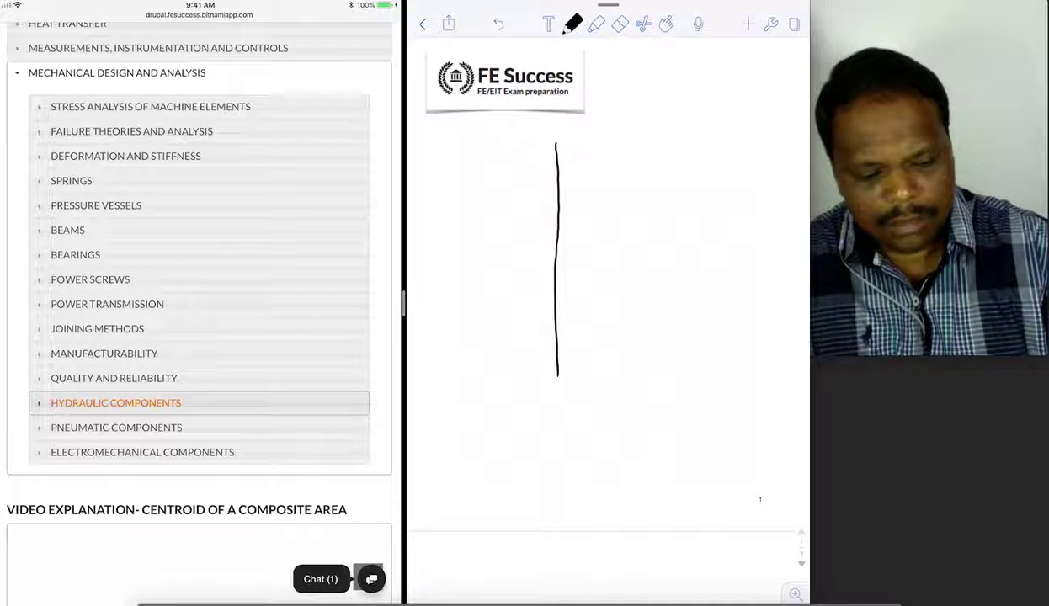
pyautogui.moveTo(670, 137); pyautogui.dragTo(678, 362)
pyautogui.moveTo(409, 160); pyautogui.dragTo(776, 165)
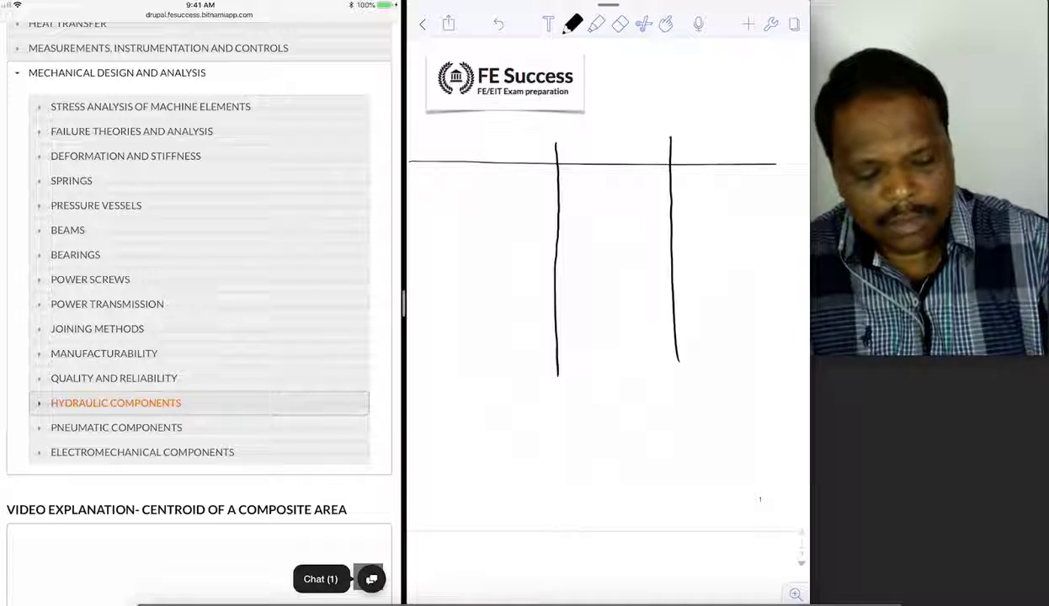
# Handwrite the column headers PNEUMATIC and HYDRAULIC above the header line.
pyautogui.moveTo(572, 145)
pyautogui.mouseDown()
pyautogui.moveTo(571, 156)
pyautogui.moveTo(619, 145)
pyautogui.mouseUp()
pyautogui.moveTo(621, 155); pyautogui.dragTo(642, 144)
pyautogui.moveTo(637, 145); pyautogui.dragTo(644, 155)
pyautogui.moveTo(651, 147)
pyautogui.mouseDown()
pyautogui.moveTo(651, 155)
pyautogui.moveTo(706, 154)
pyautogui.mouseUp()
pyautogui.moveTo(698, 150); pyautogui.dragTo(713, 155)
pyautogui.moveTo(719, 145); pyautogui.dragTo(726, 155)
pyautogui.moveTo(726, 145)
pyautogui.mouseDown()
pyautogui.moveTo(732, 156)
pyautogui.moveTo(752, 145)
pyautogui.moveTo(766, 155)
pyautogui.mouseUp()
pyautogui.moveTo(775, 146); pyautogui.dragTo(774, 155)
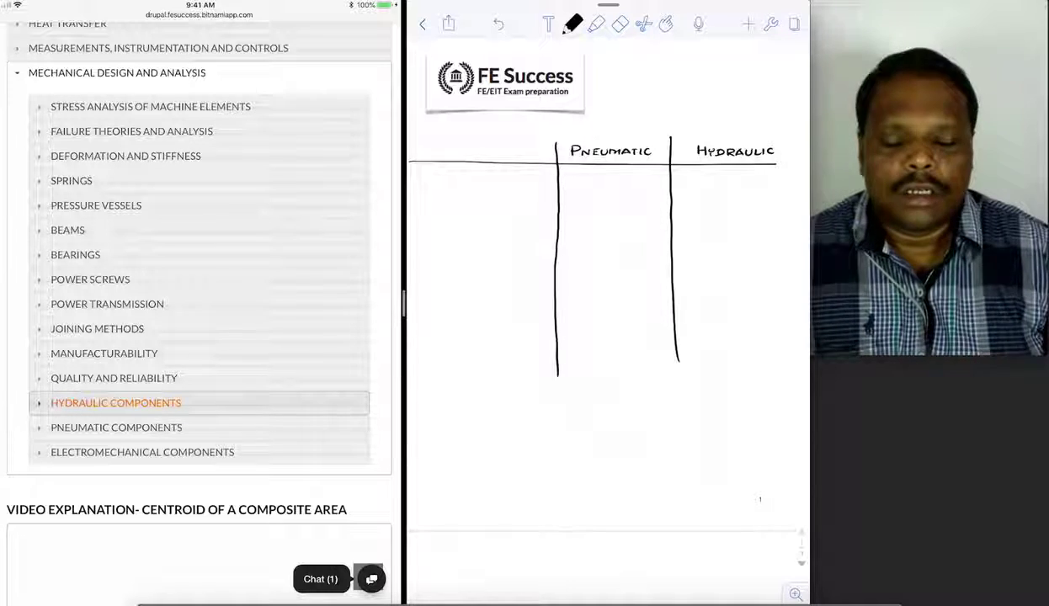
# Write the WORKING MEDIUM label and COMPRESSED AIR in the Pneumatic column.
pyautogui.moveTo(417, 172); pyautogui.dragTo(622, 178)
pyautogui.moveTo(625, 173); pyautogui.dragTo(665, 175)
pyautogui.moveTo(587, 193); pyautogui.dragTo(670, 177)
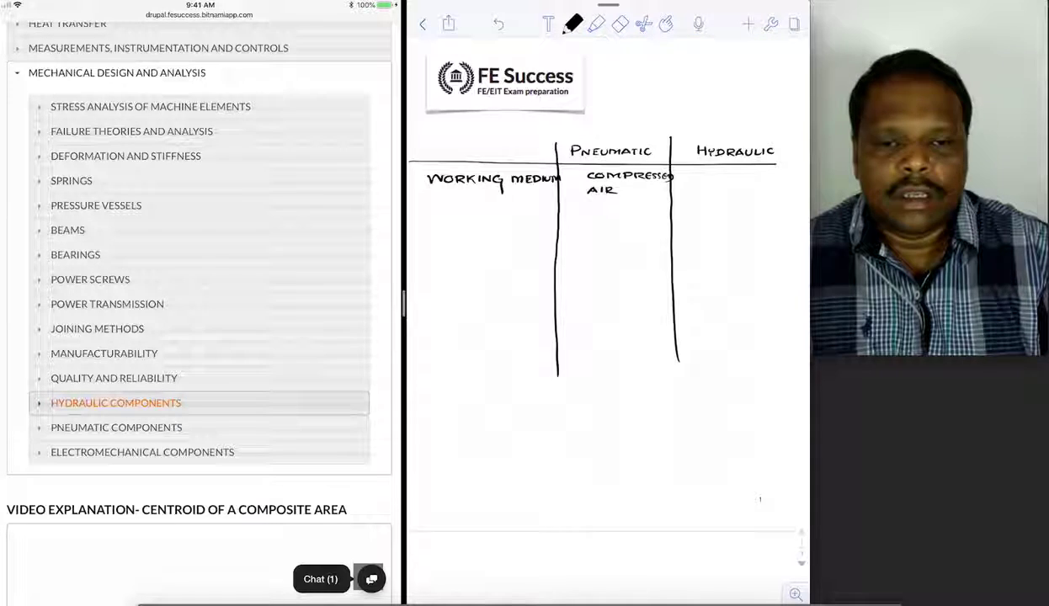
# Write OIL UNDER PRESSURE in the Hydraulic column and rule off the row.
pyautogui.moveTo(715, 173); pyautogui.dragTo(725, 181)
pyautogui.moveTo(731, 173)
pyautogui.mouseDown()
pyautogui.moveTo(739, 181)
pyautogui.moveTo(688, 190)
pyautogui.moveTo(699, 200)
pyautogui.mouseUp()
pyautogui.moveTo(715, 191)
pyautogui.mouseDown()
pyautogui.moveTo(714, 199)
pyautogui.moveTo(752, 199)
pyautogui.mouseUp()
pyautogui.moveTo(767, 191)
pyautogui.mouseDown()
pyautogui.moveTo(762, 199)
pyautogui.moveTo(774, 200)
pyautogui.mouseUp()
pyautogui.moveTo(782, 192); pyautogui.dragTo(792, 192)
pyautogui.moveTo(800, 191); pyautogui.dragTo(796, 198)
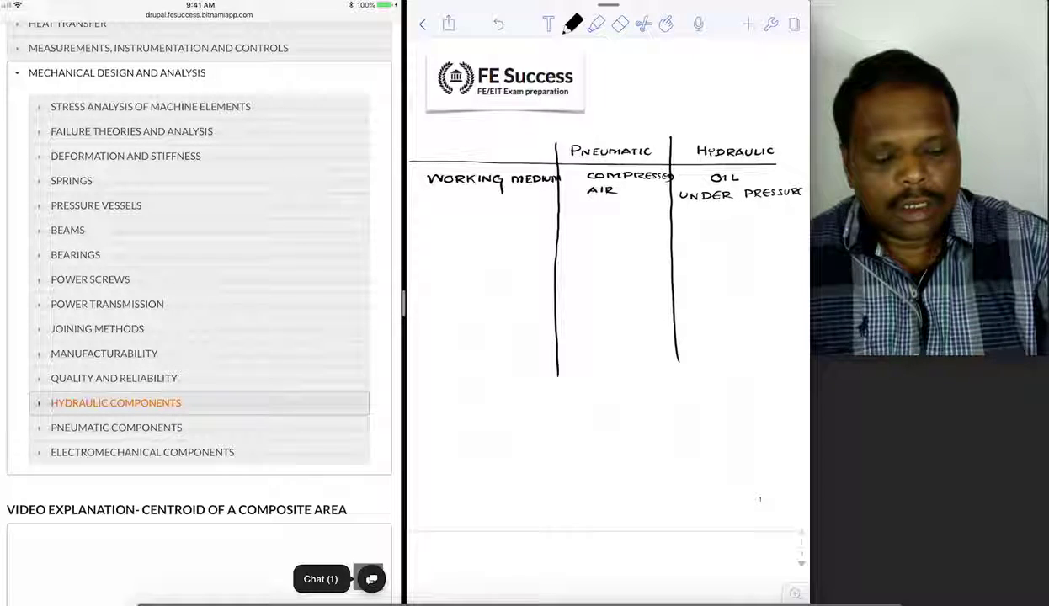
pyautogui.moveTo(410, 216); pyautogui.dragTo(804, 206)
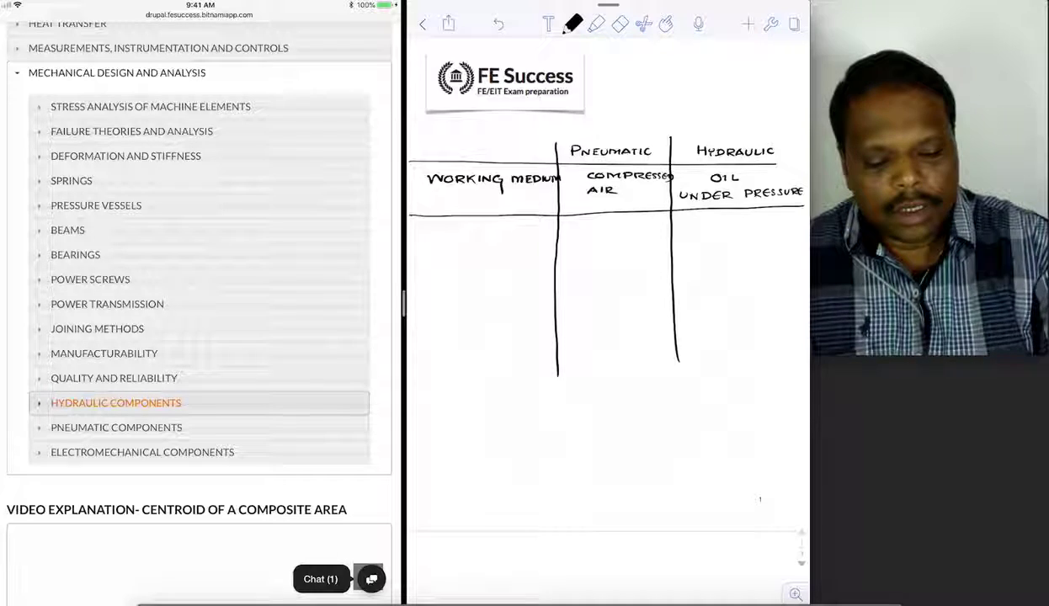
# Write ENERGY SUPPLY with COMPRESSOR and PUMP, rule it off, and label the next row CYLINDERS.
pyautogui.moveTo(429, 224)
pyautogui.mouseDown()
pyautogui.moveTo(482, 237)
pyautogui.moveTo(509, 225)
pyautogui.moveTo(578, 233)
pyautogui.moveTo(755, 217)
pyautogui.mouseUp()
pyautogui.moveTo(410, 252); pyautogui.dragTo(806, 251)
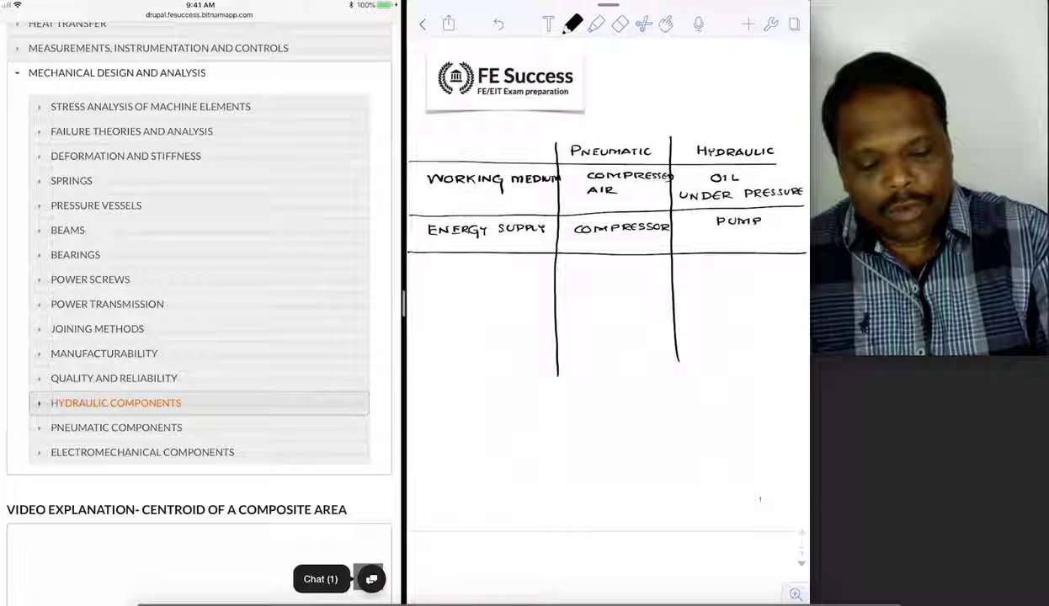
pyautogui.moveTo(438, 267)
pyautogui.mouseDown()
pyautogui.moveTo(431, 273)
pyautogui.moveTo(461, 274)
pyautogui.mouseUp()
pyautogui.moveTo(465, 274); pyautogui.dragTo(505, 273)
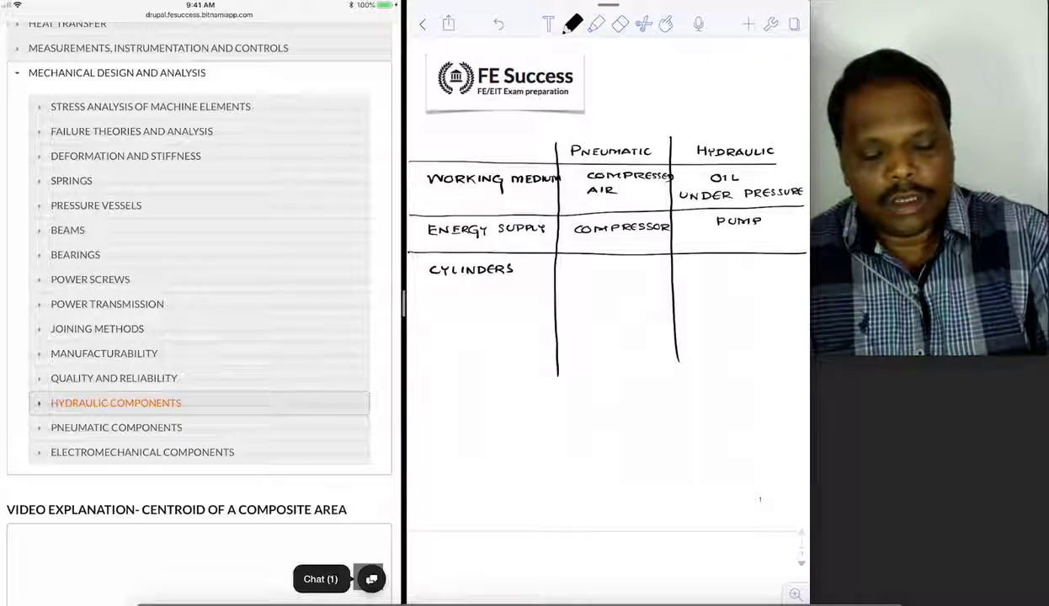
# Write SINGLE ACTING under Pneumatic and sketch a spring-return cylinder with a port.
pyautogui.moveTo(580, 261); pyautogui.dragTo(574, 268)
pyautogui.moveTo(585, 261)
pyautogui.mouseDown()
pyautogui.moveTo(630, 267)
pyautogui.moveTo(626, 282)
pyautogui.mouseUp()
pyautogui.moveTo(635, 274)
pyautogui.mouseDown()
pyautogui.moveTo(633, 282)
pyautogui.moveTo(642, 273)
pyautogui.mouseUp()
pyautogui.moveTo(643, 273)
pyautogui.mouseDown()
pyautogui.moveTo(643, 282)
pyautogui.moveTo(653, 272)
pyautogui.moveTo(666, 281)
pyautogui.mouseUp()
pyautogui.moveTo(589, 317)
pyautogui.mouseDown()
pyautogui.moveTo(594, 296)
pyautogui.moveTo(646, 297)
pyautogui.moveTo(647, 317)
pyautogui.moveTo(606, 317)
pyautogui.moveTo(663, 307)
pyautogui.mouseUp()
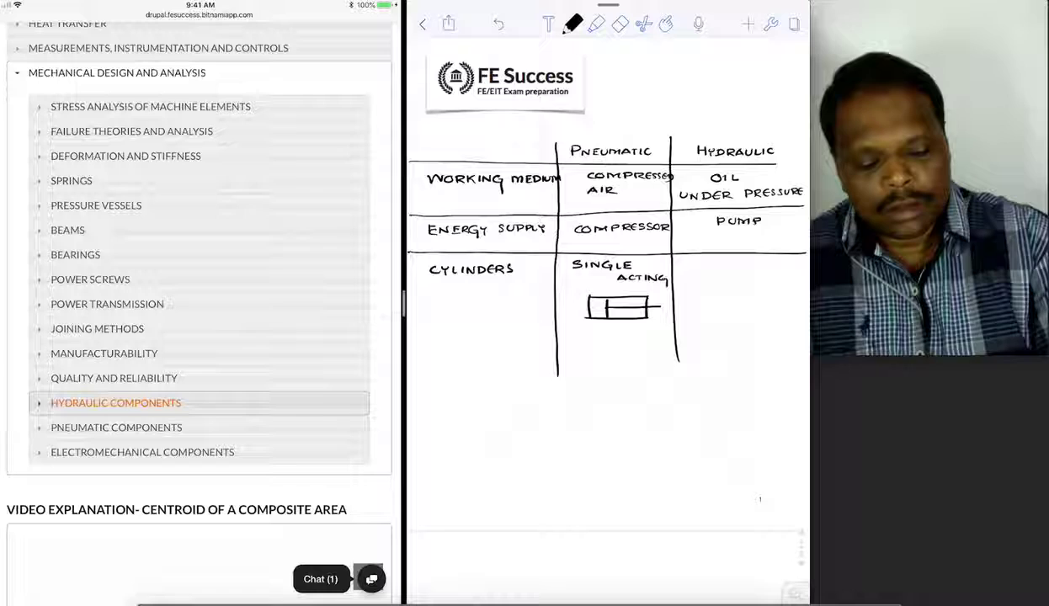
pyautogui.moveTo(594, 318); pyautogui.dragTo(593, 326)
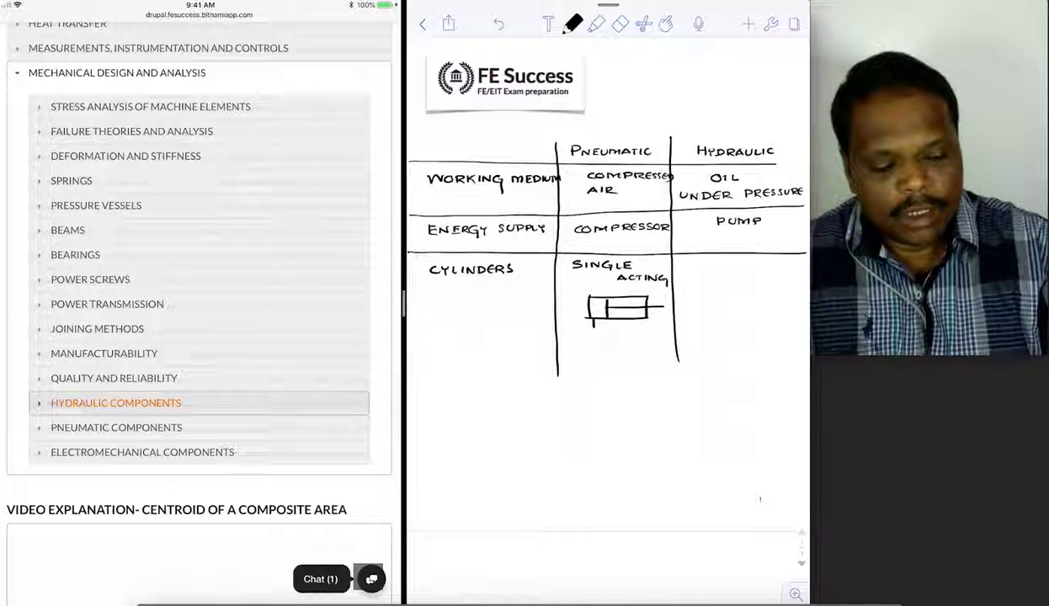
pyautogui.moveTo(604, 316)
pyautogui.mouseDown()
pyautogui.moveTo(611, 297)
pyautogui.moveTo(621, 316)
pyautogui.moveTo(633, 296)
pyautogui.moveTo(645, 316)
pyautogui.mouseUp()
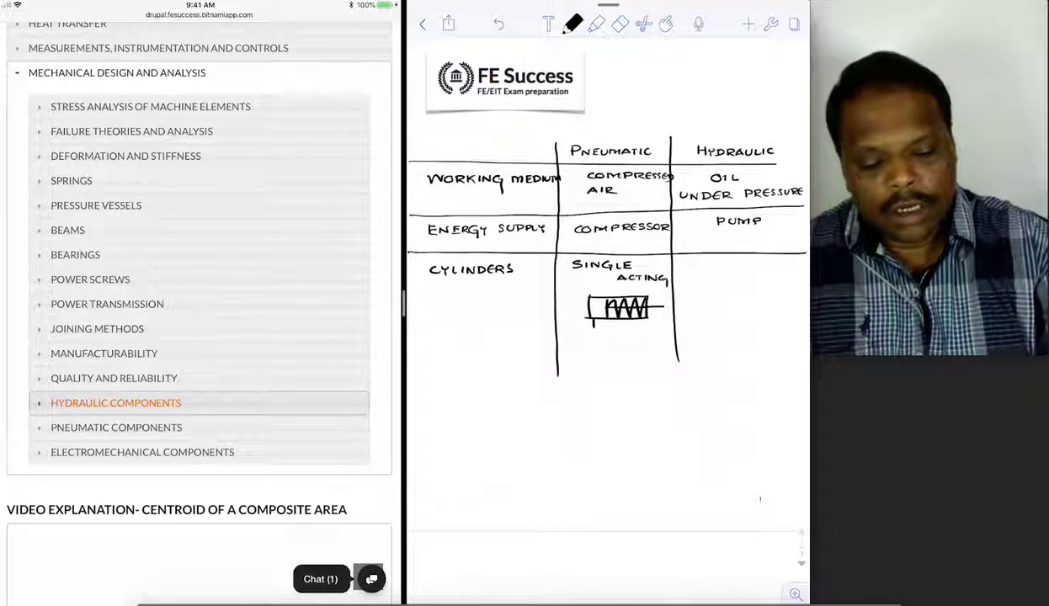
# Write DOUBLE ACTING below it and sketch a cylinder with two ports.
pyautogui.moveTo(569, 346)
pyautogui.mouseDown()
pyautogui.moveTo(569, 357)
pyautogui.moveTo(580, 348)
pyautogui.mouseUp()
pyautogui.moveTo(590, 347)
pyautogui.mouseDown()
pyautogui.moveTo(599, 357)
pyautogui.moveTo(640, 356)
pyautogui.moveTo(641, 338)
pyautogui.moveTo(648, 347)
pyautogui.mouseUp()
pyautogui.moveTo(591, 372)
pyautogui.mouseDown()
pyautogui.moveTo(592, 389)
pyautogui.moveTo(642, 376)
pyautogui.moveTo(592, 396)
pyautogui.moveTo(665, 383)
pyautogui.mouseUp()
pyautogui.moveTo(595, 396)
pyautogui.mouseDown()
pyautogui.moveTo(595, 405)
pyautogui.moveTo(635, 404)
pyautogui.mouseUp()
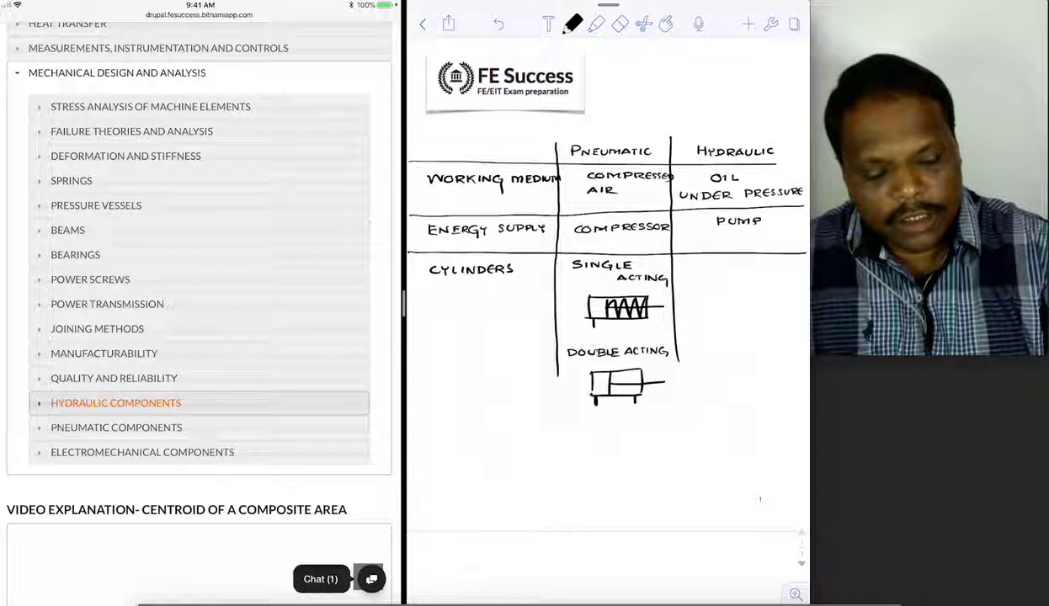
# Sketch a hydraulic cylinder with piston, rod and port, labelled double acting.
pyautogui.moveTo(707, 283)
pyautogui.mouseDown()
pyautogui.moveTo(707, 309)
pyautogui.moveTo(773, 283)
pyautogui.mouseUp()
pyautogui.moveTo(707, 309); pyautogui.dragTo(773, 309)
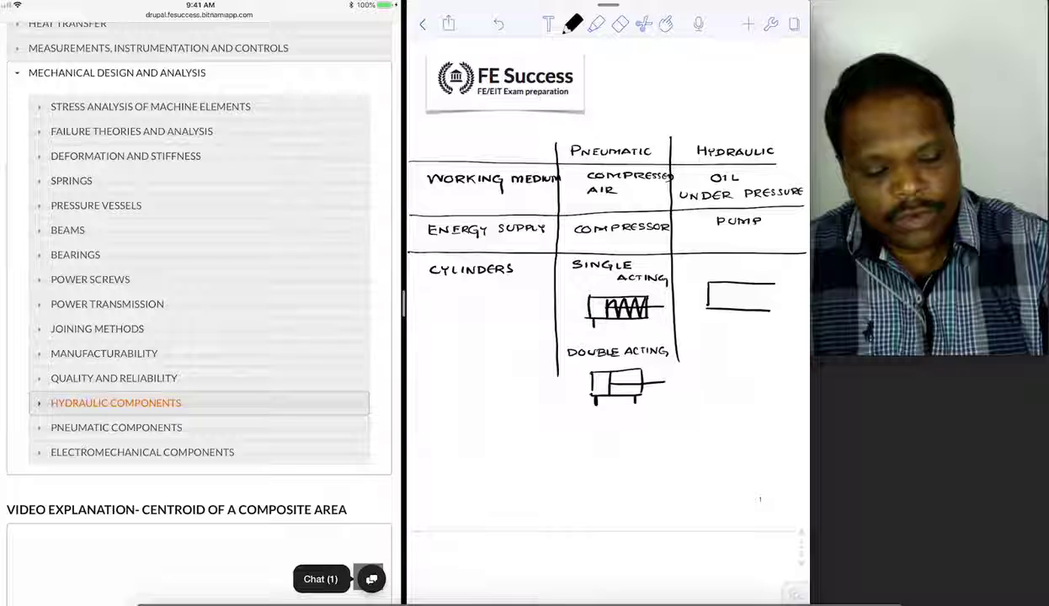
pyautogui.moveTo(728, 283)
pyautogui.mouseDown()
pyautogui.moveTo(728, 311)
pyautogui.moveTo(800, 299)
pyautogui.mouseUp()
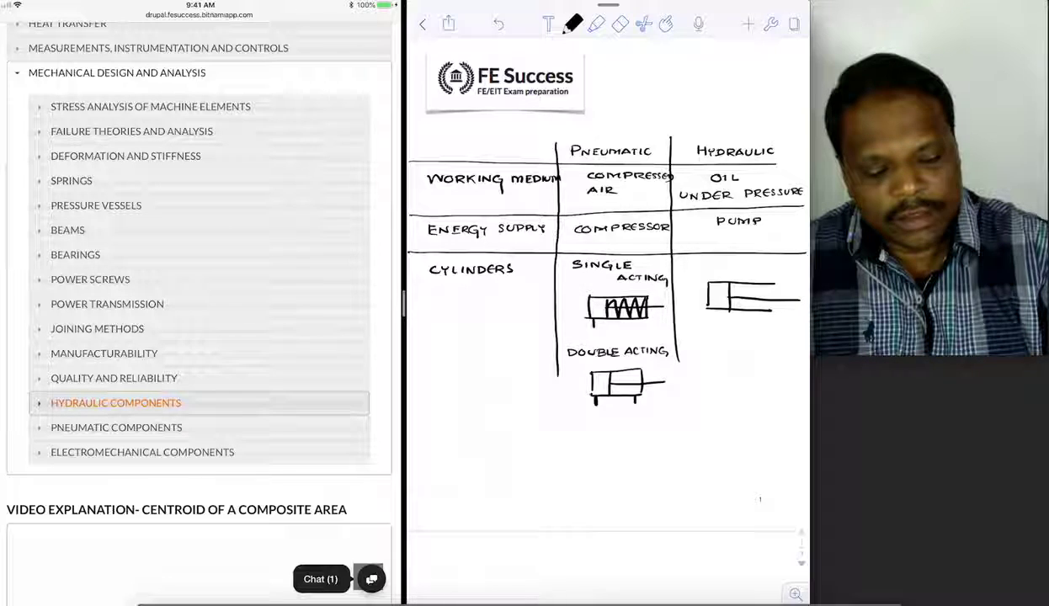
pyautogui.moveTo(711, 308)
pyautogui.mouseDown()
pyautogui.moveTo(711, 318)
pyautogui.moveTo(767, 319)
pyautogui.mouseUp()
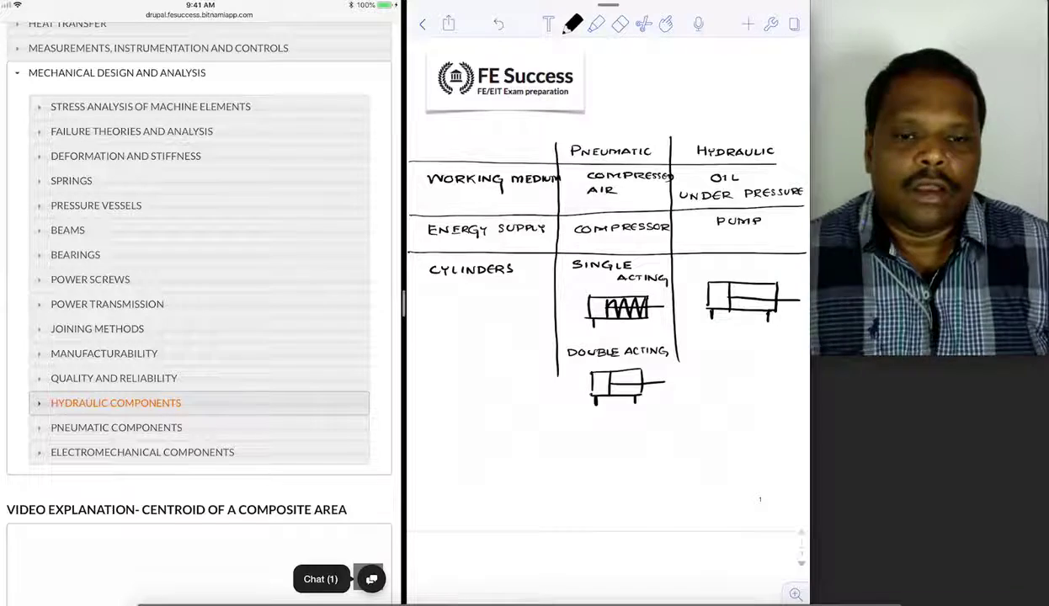
pyautogui.moveTo(692, 263); pyautogui.dragTo(693, 272)
pyautogui.moveTo(708, 266); pyautogui.dragTo(701, 264)
pyautogui.moveTo(710, 263)
pyautogui.mouseDown()
pyautogui.moveTo(737, 271)
pyautogui.moveTo(722, 271)
pyautogui.mouseUp()
pyautogui.moveTo(733, 272)
pyautogui.mouseDown()
pyautogui.moveTo(736, 262)
pyautogui.moveTo(740, 272)
pyautogui.mouseUp()
pyautogui.moveTo(734, 268); pyautogui.dragTo(744, 271)
pyautogui.moveTo(747, 264); pyautogui.dragTo(795, 270)
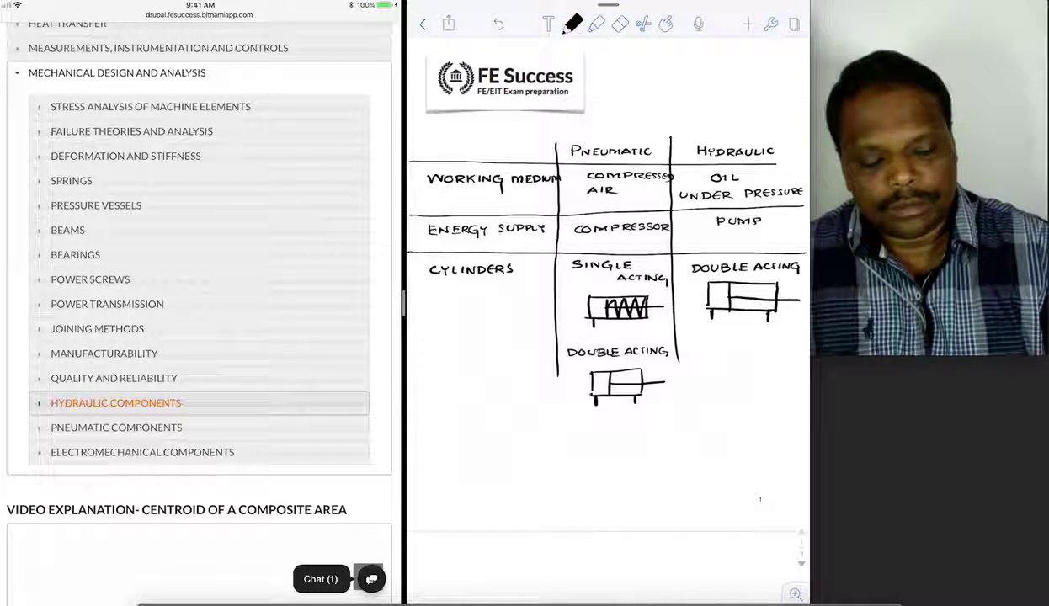
# Rule off the Cylinders row and extend both column dividers downward.
pyautogui.scroll(-5, 606, 295)
pyautogui.moveTo(410, 278); pyautogui.dragTo(794, 284)
pyautogui.moveTo(557, 244); pyautogui.dragTo(563, 407)
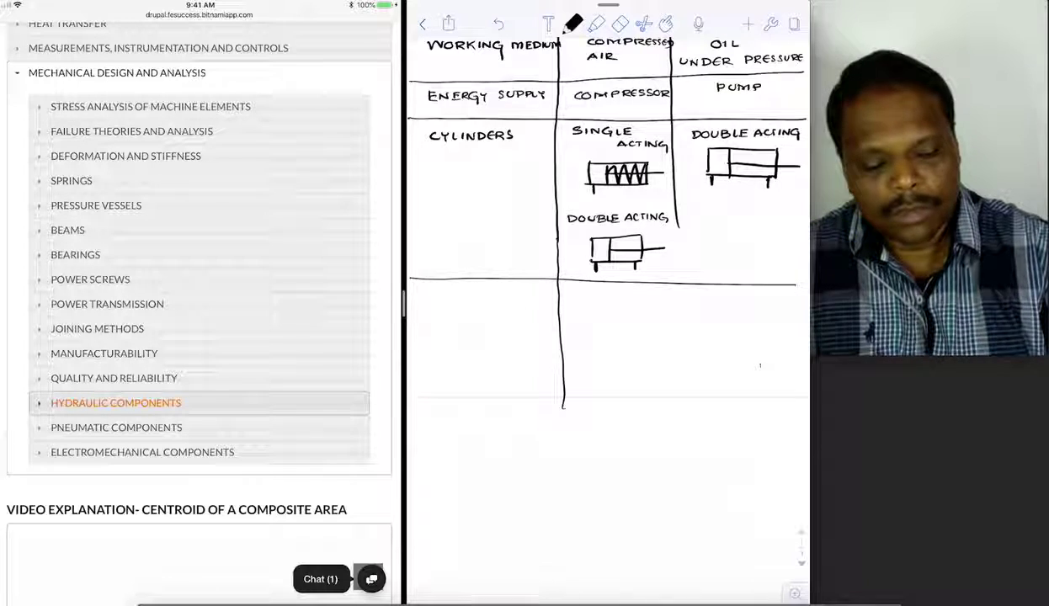
pyautogui.moveTo(673, 220); pyautogui.dragTo(666, 402)
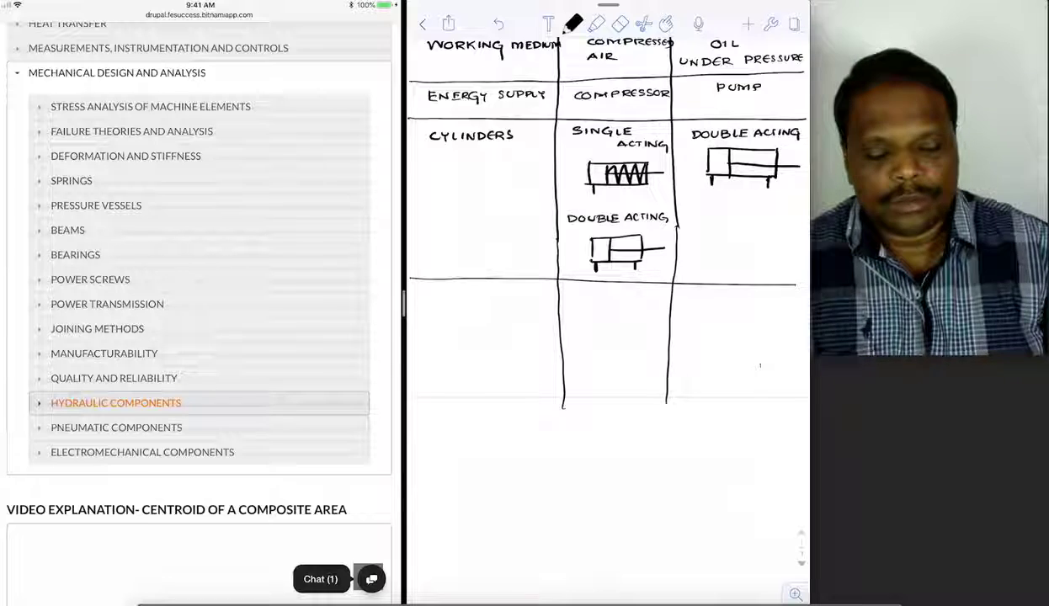
# Write LUBRICATOR, tick Pneumatic, cross Hydraulic, and rule a line beneath.
pyautogui.scroll(2, 606, 252)
pyautogui.scroll(-4, 606, 253)
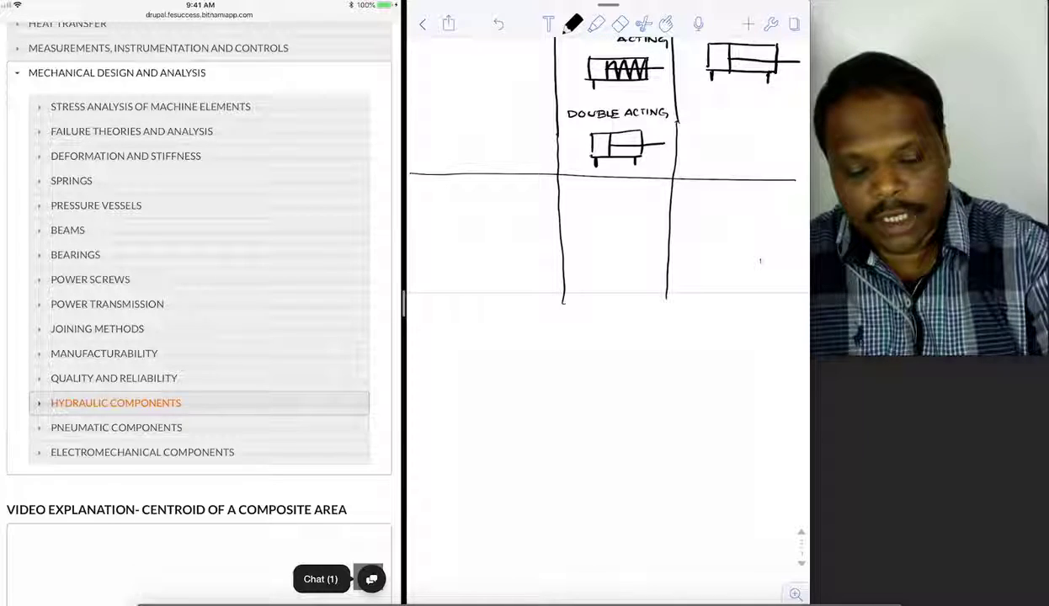
pyautogui.moveTo(427, 190)
pyautogui.mouseDown()
pyautogui.moveTo(435, 202)
pyautogui.moveTo(447, 192)
pyautogui.moveTo(451, 202)
pyautogui.moveTo(494, 202)
pyautogui.mouseUp()
pyautogui.moveTo(496, 195); pyautogui.dragTo(500, 202)
pyautogui.moveTo(508, 192); pyautogui.dragTo(520, 202)
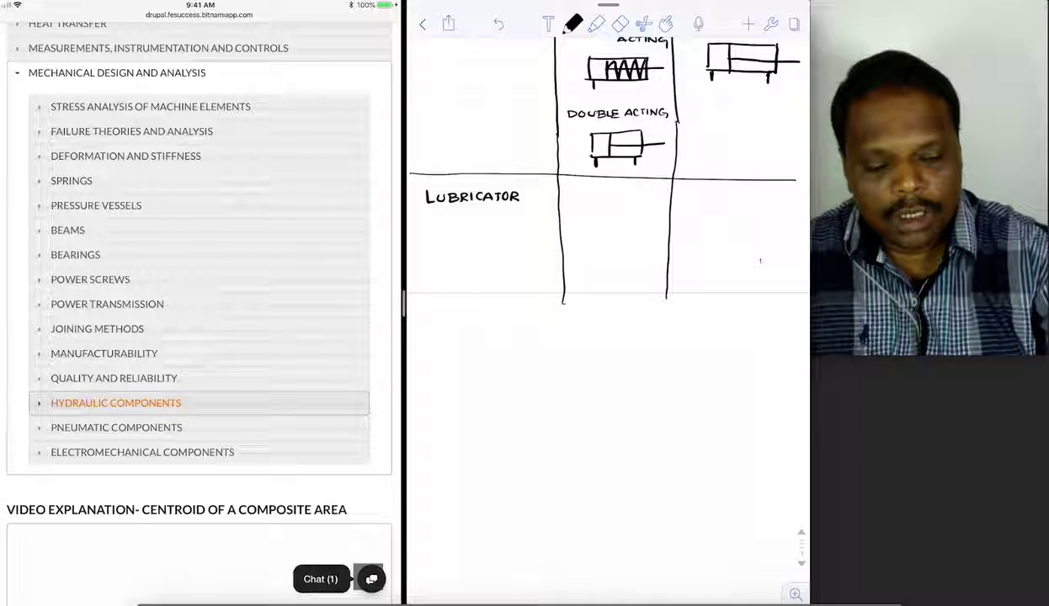
pyautogui.moveTo(596, 198); pyautogui.dragTo(615, 189)
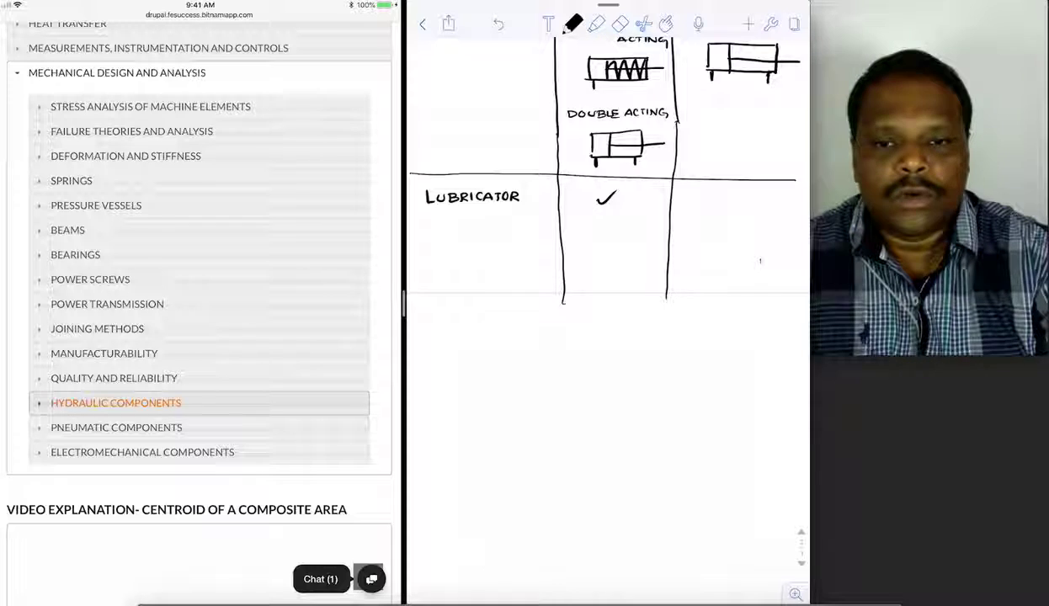
pyautogui.moveTo(729, 193)
pyautogui.mouseDown()
pyautogui.moveTo(737, 202)
pyautogui.moveTo(729, 202)
pyautogui.mouseUp()
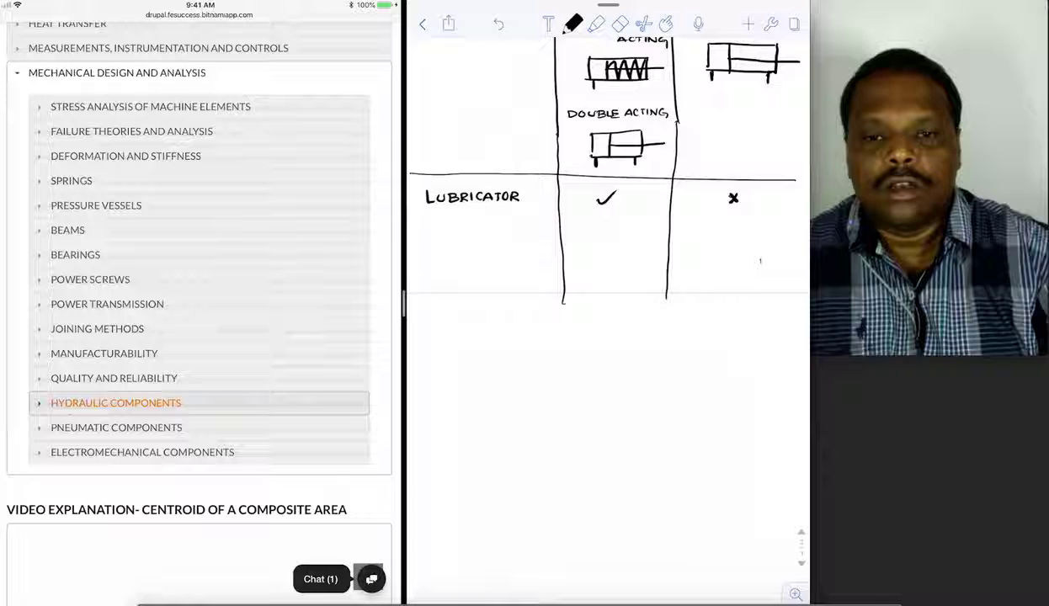
pyautogui.moveTo(407, 222); pyautogui.dragTo(801, 225)
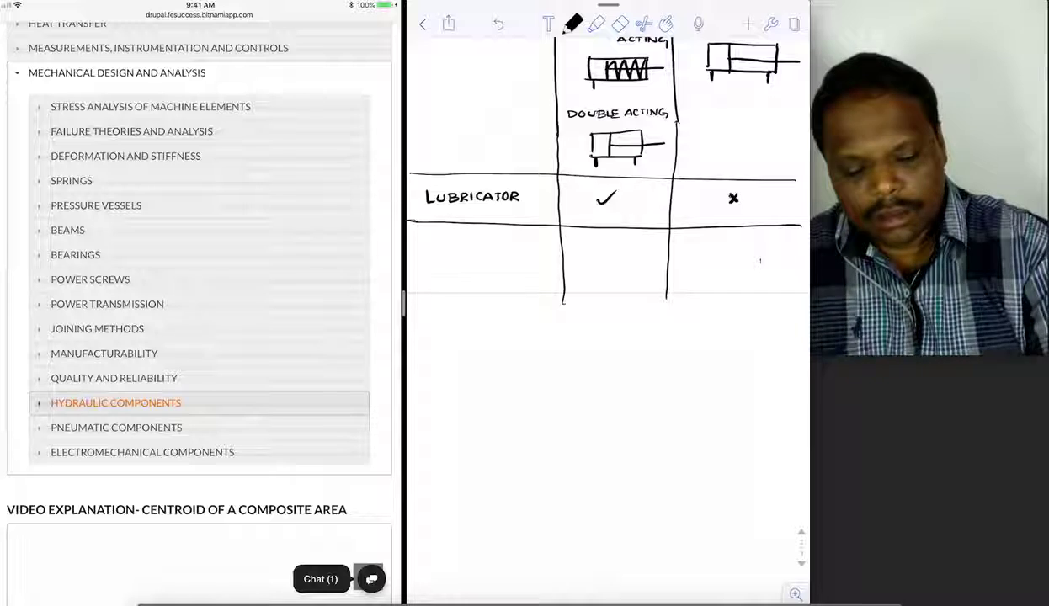
# Write PRESSURE with 6-8 bar for pneumatic and 50-60 bar for hydraulic.
pyautogui.moveTo(429, 243)
pyautogui.mouseDown()
pyautogui.moveTo(455, 241)
pyautogui.moveTo(454, 229)
pyautogui.moveTo(478, 238)
pyautogui.mouseUp()
pyautogui.moveTo(485, 237); pyautogui.dragTo(488, 228)
pyautogui.moveTo(494, 227); pyautogui.dragTo(494, 238)
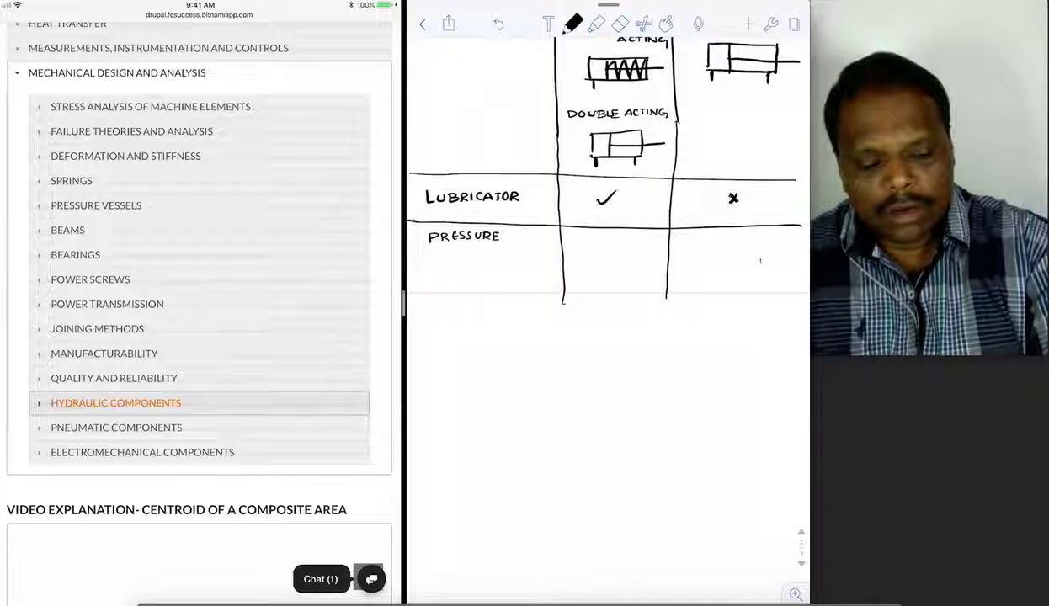
pyautogui.moveTo(591, 238); pyautogui.dragTo(593, 246)
pyautogui.moveTo(601, 243); pyautogui.dragTo(658, 241)
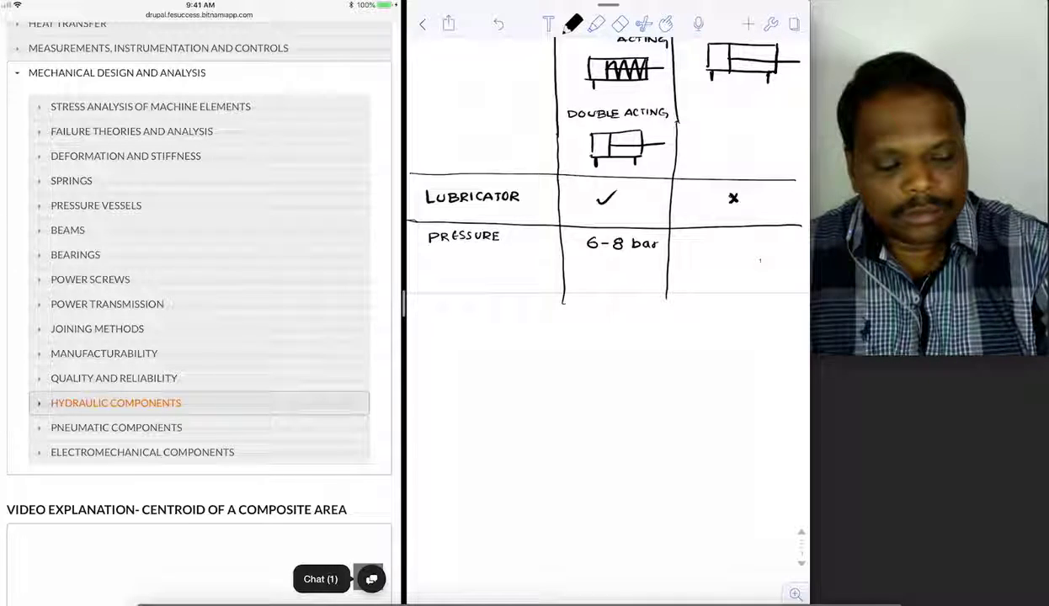
pyautogui.moveTo(711, 234); pyautogui.dragTo(722, 234)
pyautogui.moveTo(730, 238); pyautogui.dragTo(785, 239)
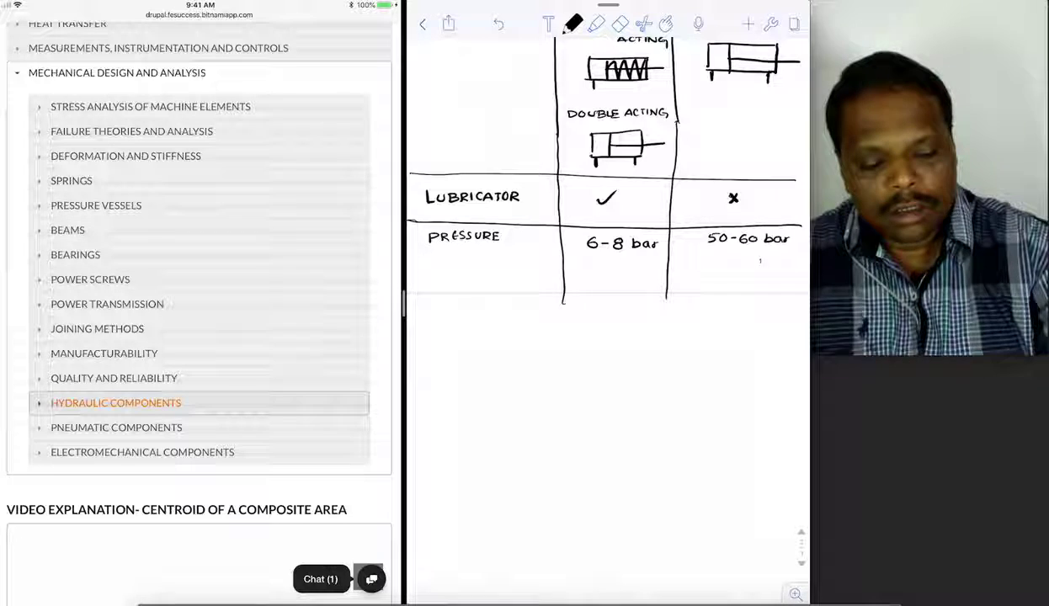
# Add the maxima notes (max ≈ 12 bar, max ≈ 400 bar) and rule off the row.
pyautogui.moveTo(577, 258)
pyautogui.mouseDown()
pyautogui.moveTo(573, 269)
pyautogui.moveTo(648, 268)
pyautogui.mouseUp()
pyautogui.moveTo(650, 256)
pyautogui.mouseDown()
pyautogui.moveTo(655, 268)
pyautogui.moveTo(668, 261)
pyautogui.mouseUp()
pyautogui.moveTo(671, 255)
pyautogui.mouseDown()
pyautogui.moveTo(671, 270)
pyautogui.moveTo(768, 259)
pyautogui.moveTo(805, 267)
pyautogui.mouseUp()
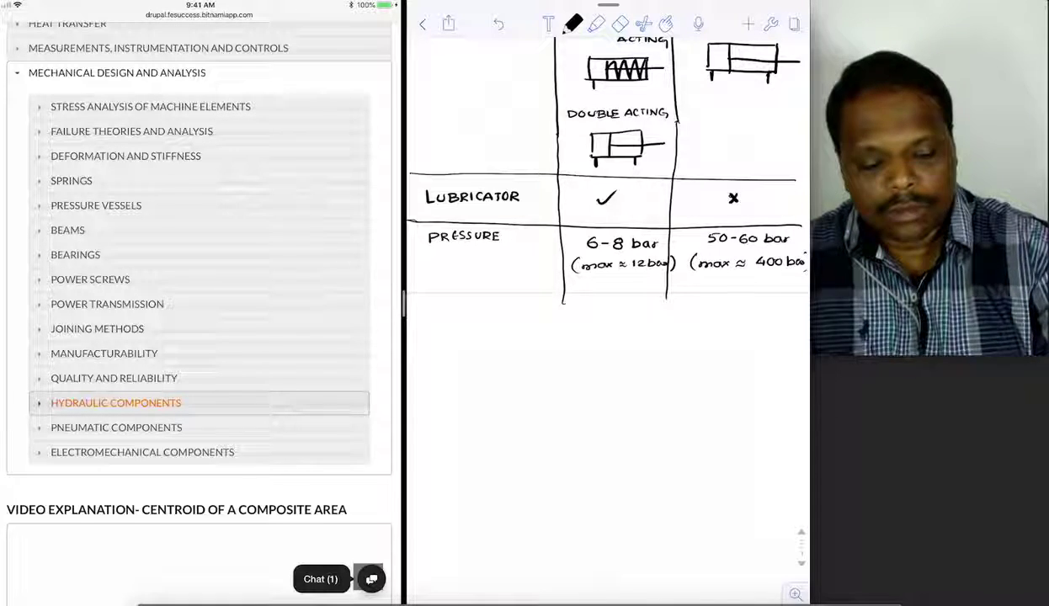
pyautogui.moveTo(413, 285); pyautogui.dragTo(804, 288)
# Extend both column dividers further down and write the LOAD row label.
pyautogui.moveTo(563, 291); pyautogui.dragTo(559, 404)
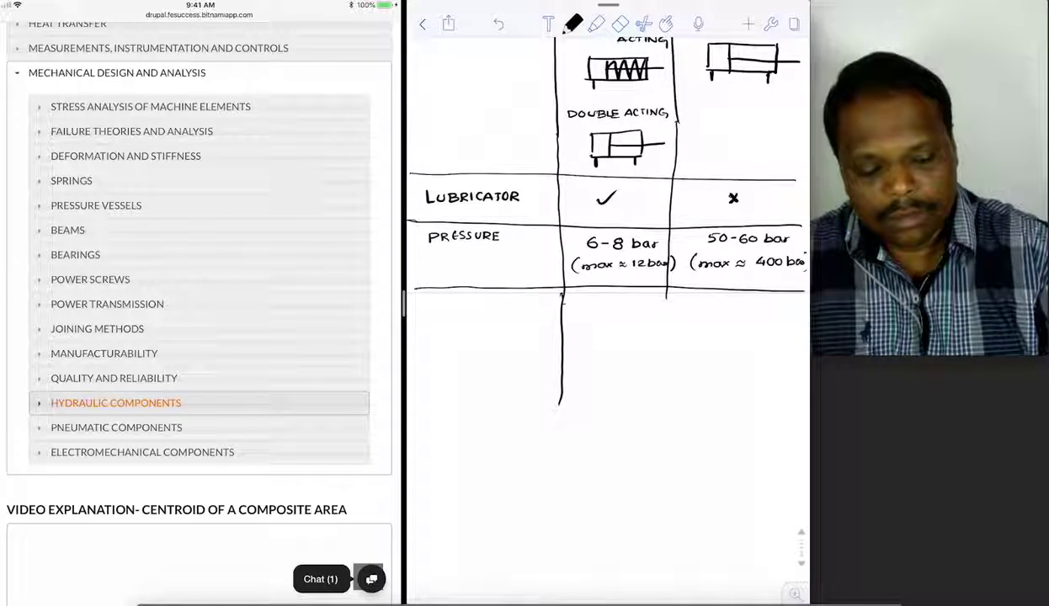
pyautogui.moveTo(666, 290); pyautogui.dragTo(661, 413)
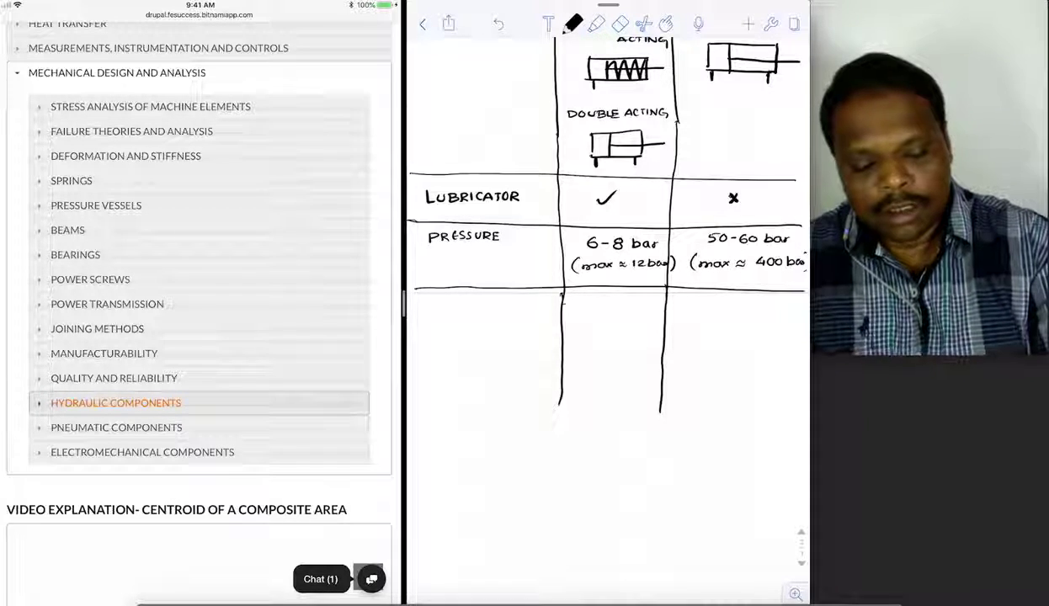
pyautogui.moveTo(441, 301)
pyautogui.mouseDown()
pyautogui.moveTo(447, 313)
pyautogui.moveTo(469, 304)
pyautogui.moveTo(469, 314)
pyautogui.mouseUp()
pyautogui.moveTo(462, 308); pyautogui.dragTo(475, 314)
pyautogui.moveTo(475, 303); pyautogui.dragTo(475, 313)
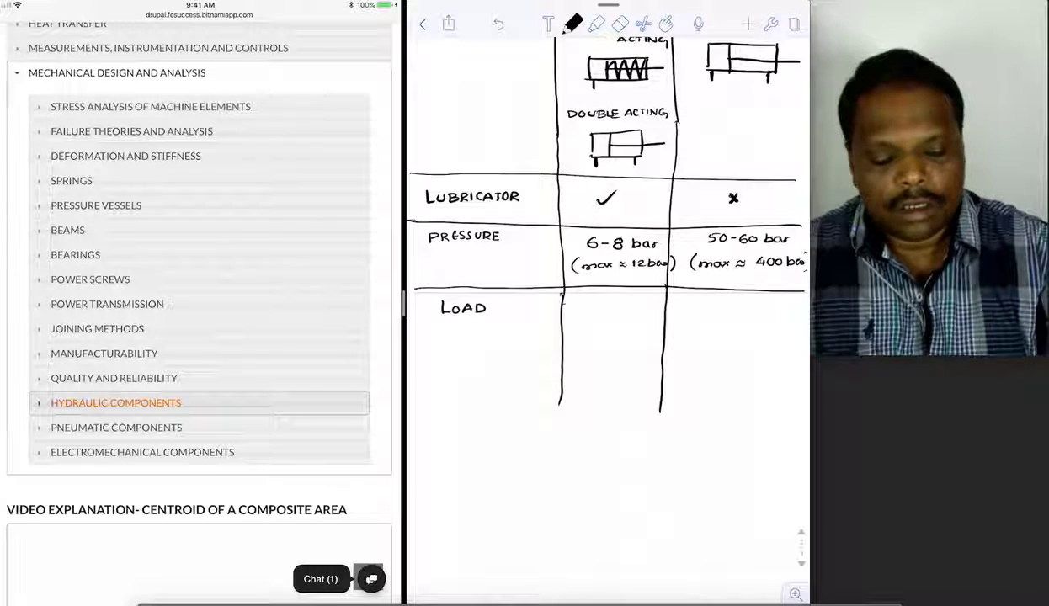
# Write SMALL for pneumatic and HIGH for hydraulic, then rule off the row.
pyautogui.moveTo(587, 300); pyautogui.dragTo(583, 310)
pyautogui.moveTo(593, 300)
pyautogui.mouseDown()
pyautogui.moveTo(592, 310)
pyautogui.moveTo(630, 309)
pyautogui.mouseUp()
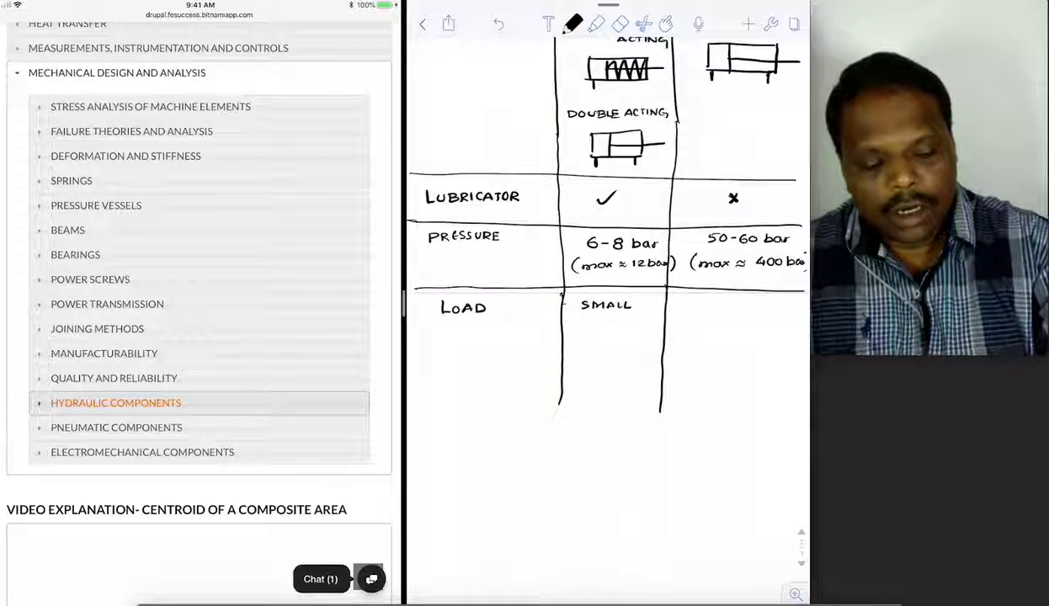
pyautogui.moveTo(713, 297); pyautogui.dragTo(721, 310)
pyautogui.moveTo(713, 304); pyautogui.dragTo(722, 304)
pyautogui.moveTo(728, 297)
pyautogui.mouseDown()
pyautogui.moveTo(728, 310)
pyautogui.moveTo(743, 310)
pyautogui.mouseUp()
pyautogui.moveTo(752, 298); pyautogui.dragTo(752, 309)
pyautogui.moveTo(743, 305); pyautogui.dragTo(752, 304)
pyautogui.scroll(-2, 606, 252)
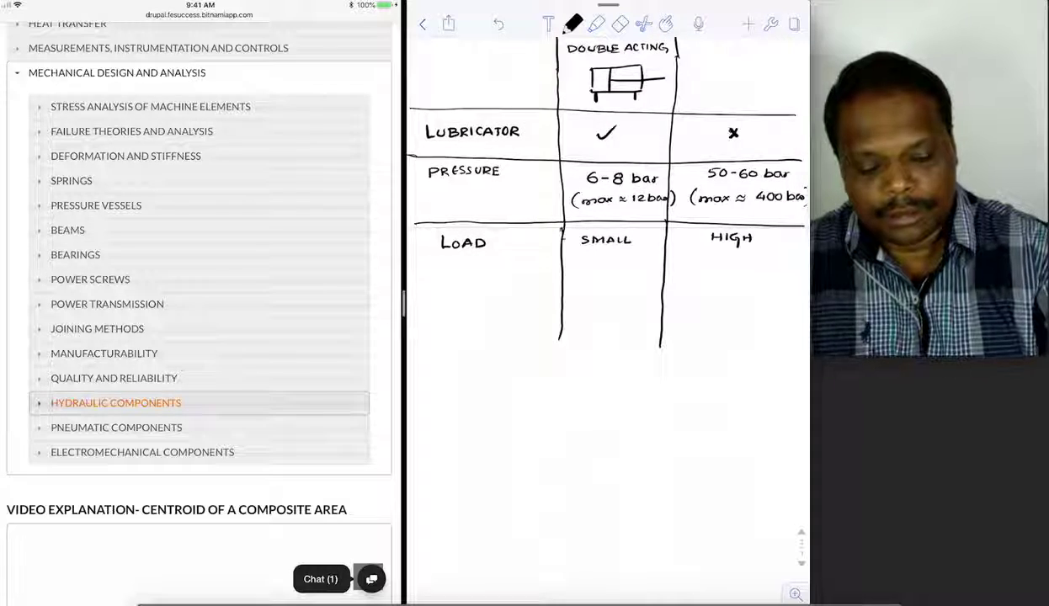
pyautogui.moveTo(410, 266); pyautogui.dragTo(800, 271)
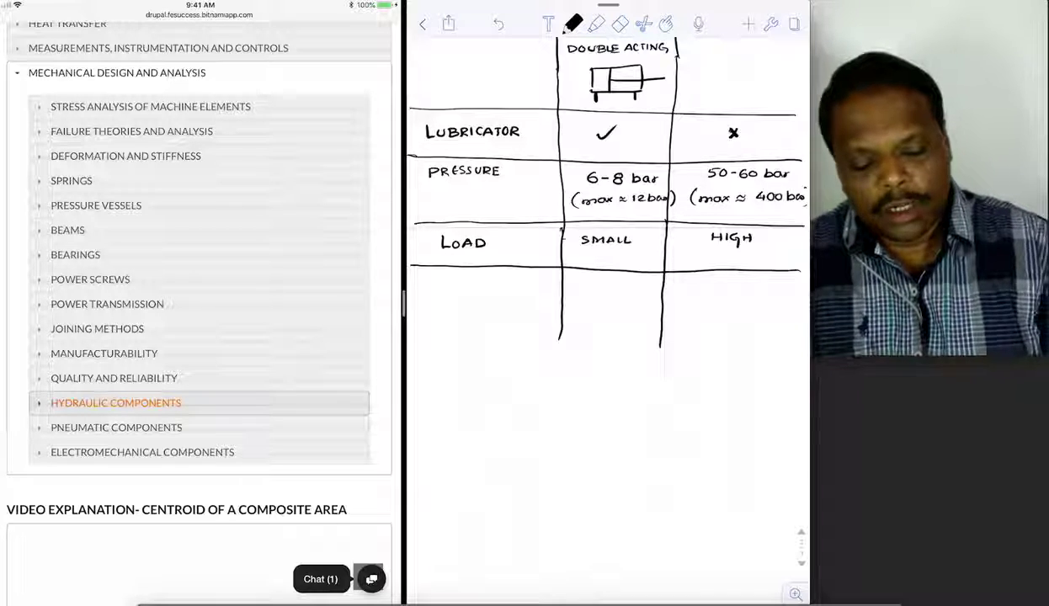
# Write OPERATING SPEED with FAST under Pneumatic and SLOW under Hydraulic, then rule it off.
pyautogui.moveTo(438, 282)
pyautogui.mouseDown()
pyautogui.moveTo(515, 283)
pyautogui.moveTo(474, 299)
pyautogui.moveTo(508, 301)
pyautogui.mouseUp()
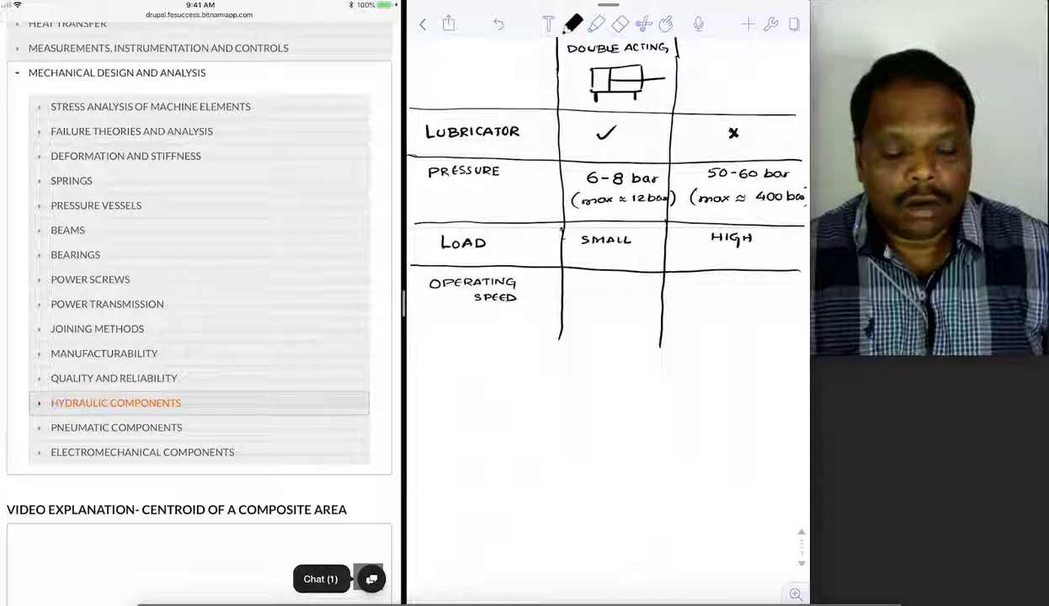
pyautogui.moveTo(590, 283); pyautogui.dragTo(610, 292)
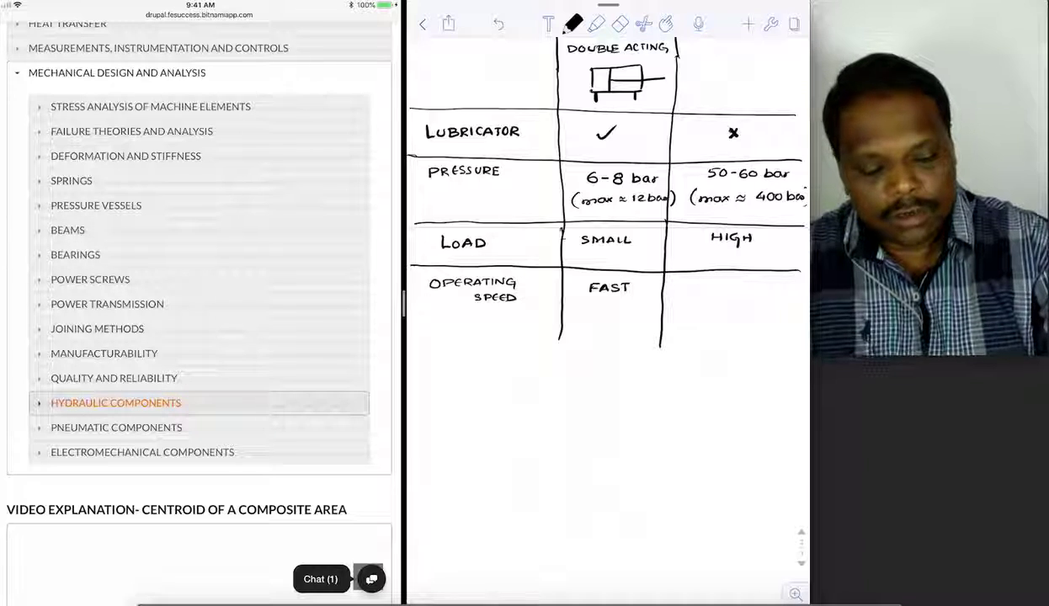
pyautogui.moveTo(714, 281)
pyautogui.mouseDown()
pyautogui.moveTo(707, 292)
pyautogui.moveTo(756, 281)
pyautogui.mouseUp()
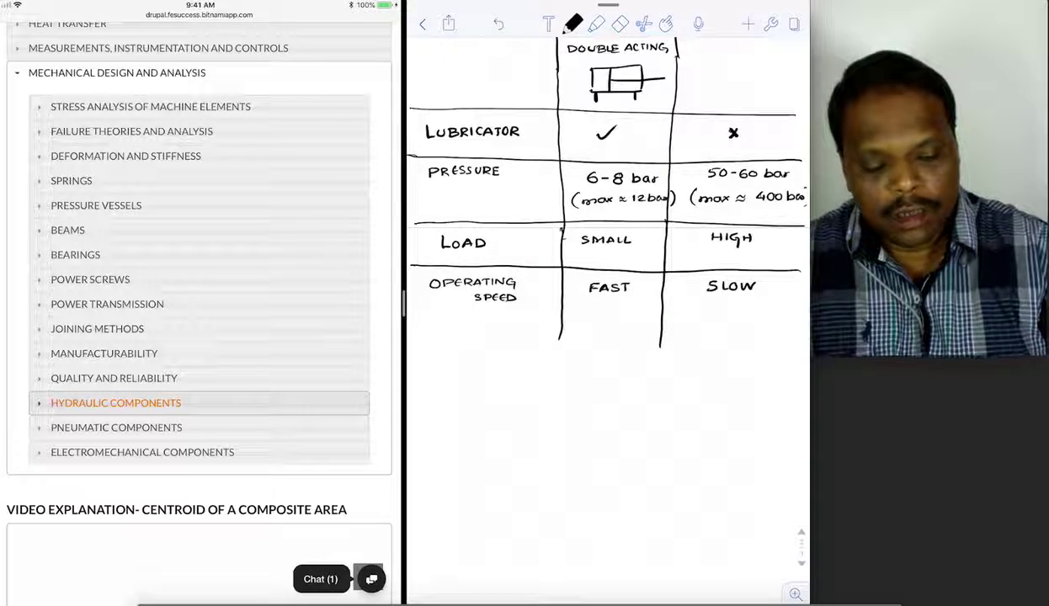
pyautogui.moveTo(407, 327); pyautogui.dragTo(773, 318)
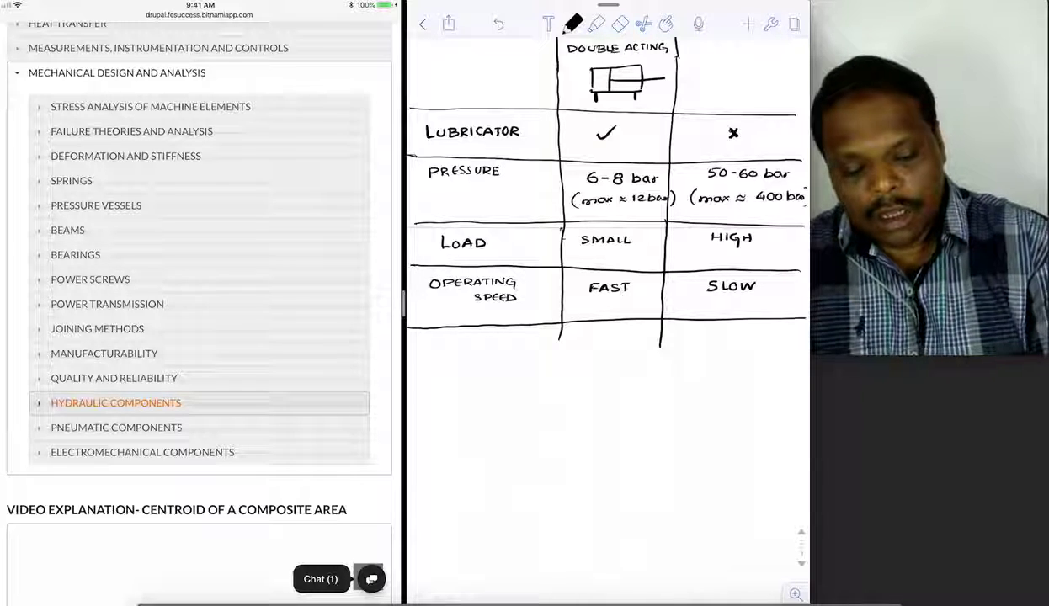
# Write ACCURACY, extend the dividers, cross pneumatic, draw an up arrow for hydraulic, rule off.
pyautogui.moveTo(441, 339)
pyautogui.mouseDown()
pyautogui.moveTo(436, 347)
pyautogui.moveTo(457, 346)
pyautogui.mouseUp()
pyautogui.moveTo(468, 340)
pyautogui.mouseDown()
pyautogui.moveTo(558, 358)
pyautogui.moveTo(557, 390)
pyautogui.mouseUp()
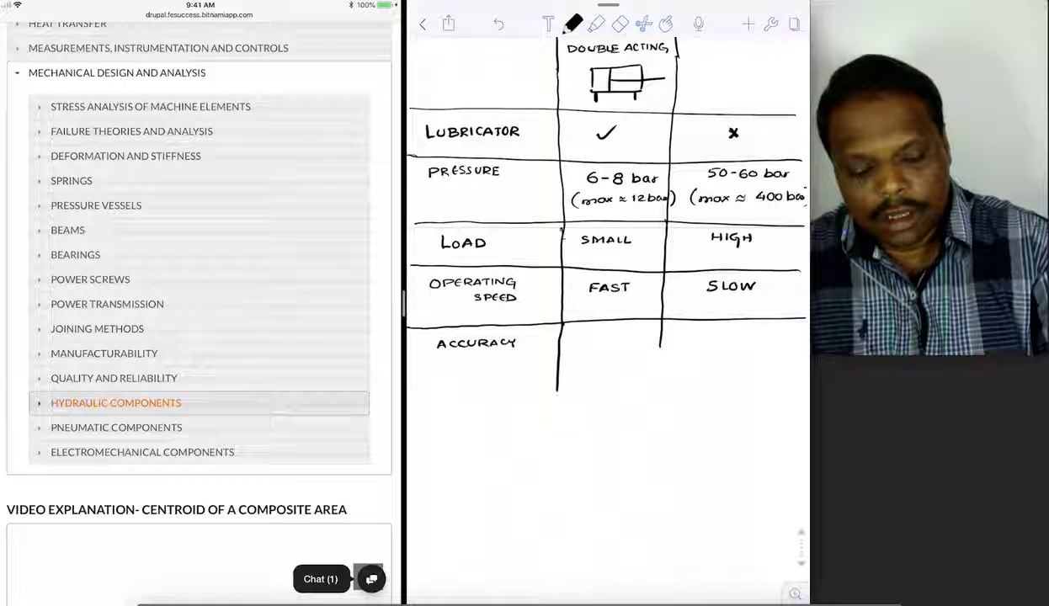
pyautogui.moveTo(660, 345); pyautogui.dragTo(660, 388)
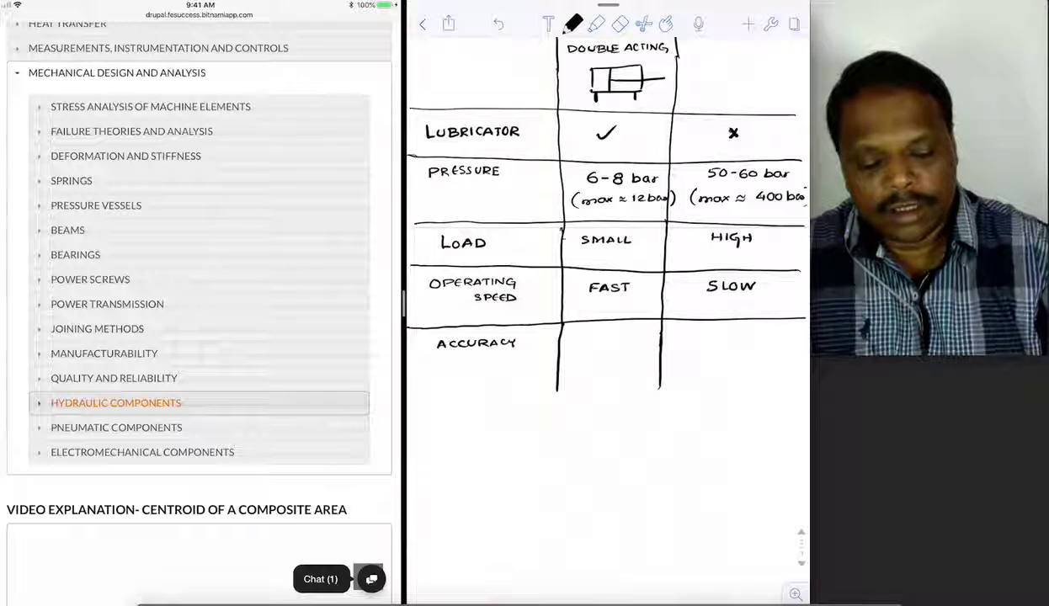
pyautogui.moveTo(601, 332)
pyautogui.mouseDown()
pyautogui.moveTo(612, 342)
pyautogui.moveTo(602, 342)
pyautogui.mouseUp()
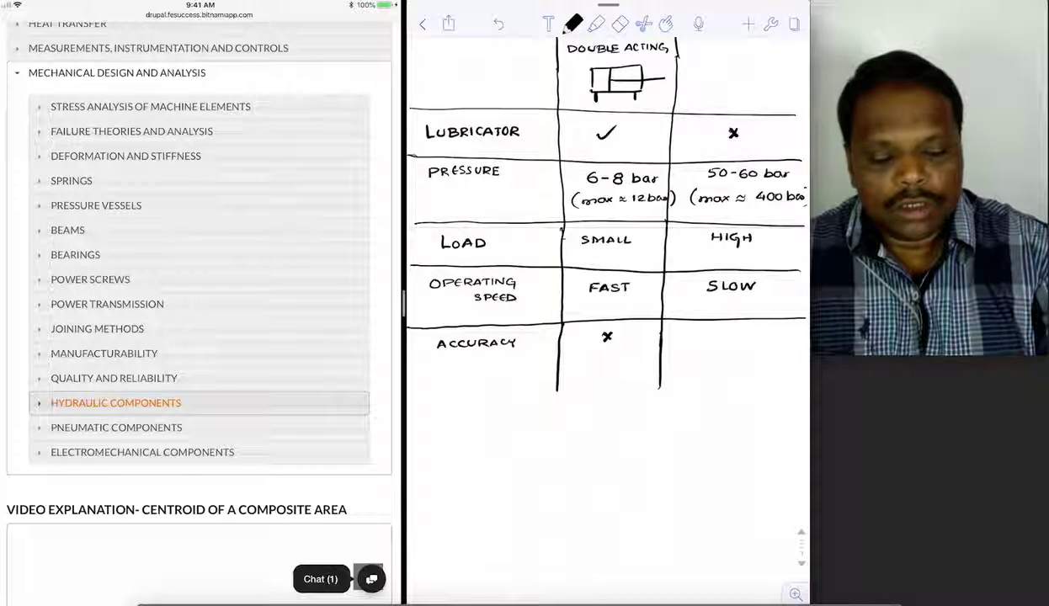
pyautogui.click(726, 332)
pyautogui.moveTo(727, 346); pyautogui.dragTo(731, 337)
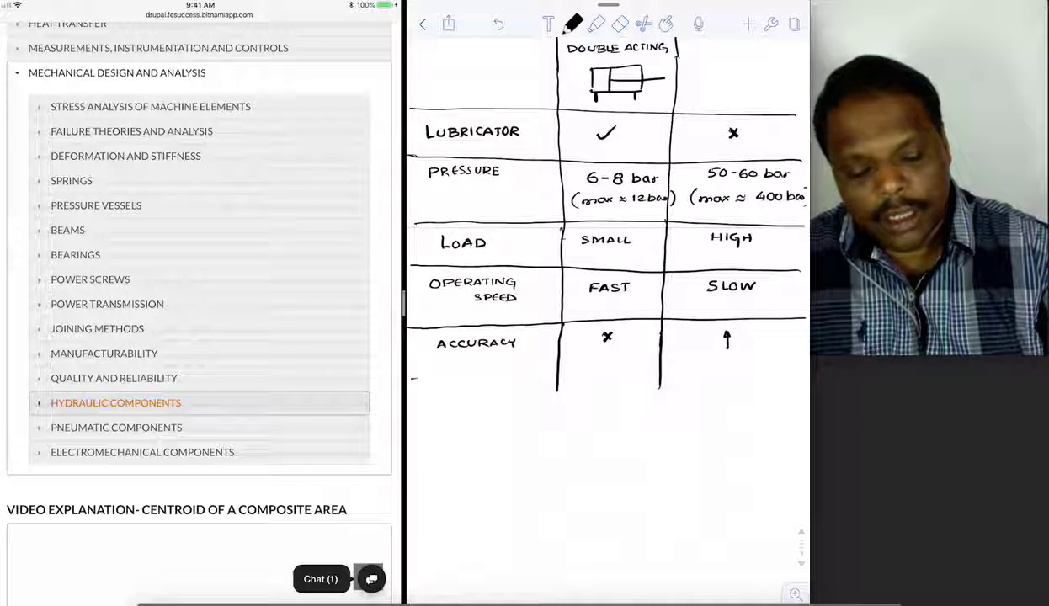
pyautogui.moveTo(411, 376); pyautogui.dragTo(798, 372)
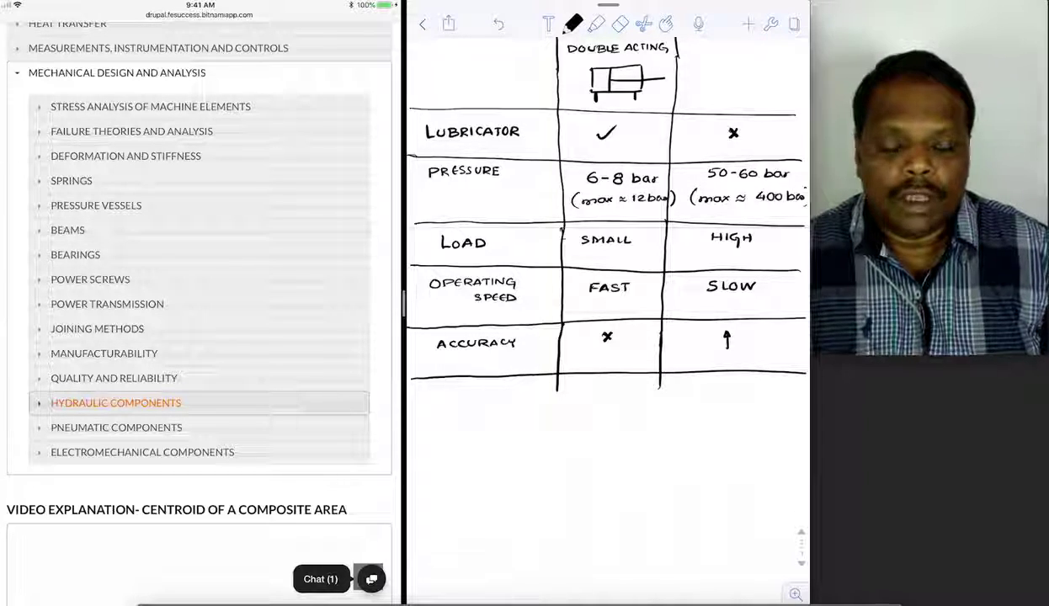
# Write LEAKAGE, cross Pneumatic, tick Hydraulic, and start a '(clean)' note under the cross.
pyautogui.moveTo(431, 386)
pyautogui.mouseDown()
pyautogui.moveTo(431, 396)
pyautogui.moveTo(501, 397)
pyautogui.mouseUp()
pyautogui.moveTo(493, 387); pyautogui.dragTo(500, 388)
pyautogui.moveTo(493, 391); pyautogui.dragTo(500, 392)
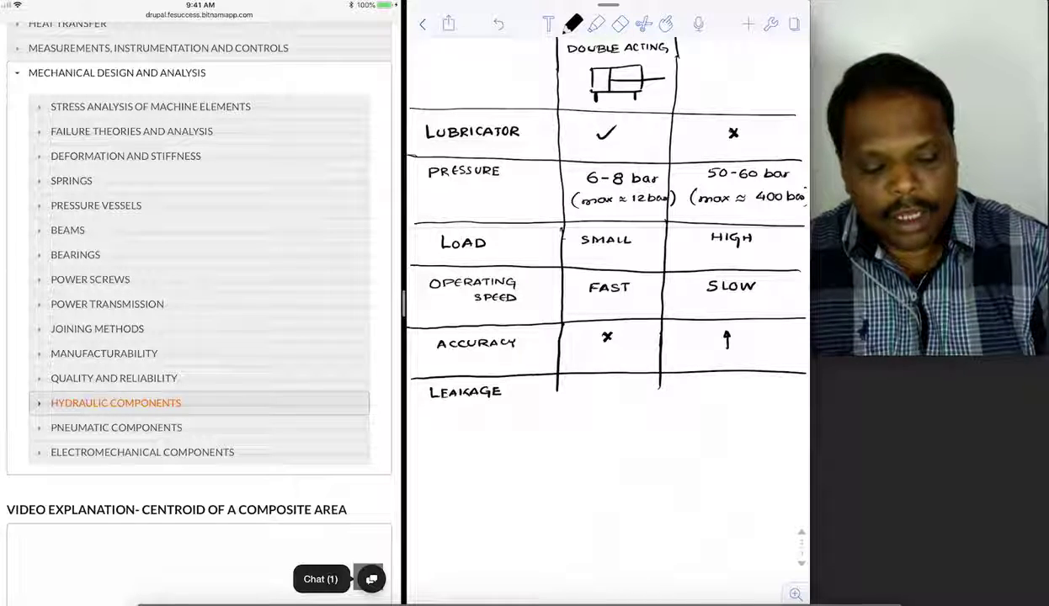
pyautogui.moveTo(595, 386); pyautogui.dragTo(603, 394)
pyautogui.moveTo(603, 386); pyautogui.dragTo(595, 394)
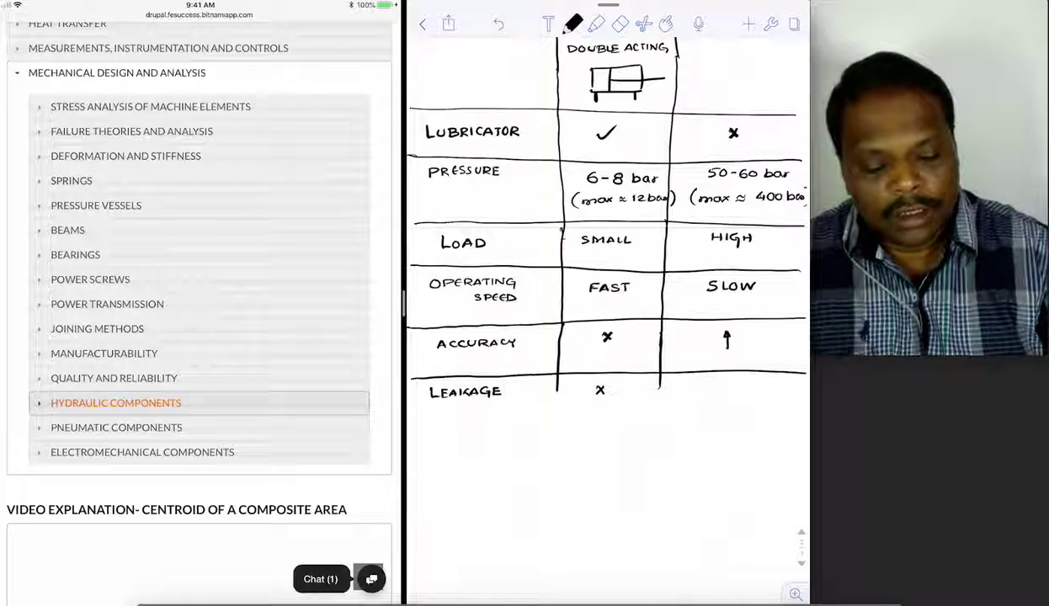
pyautogui.click(714, 389)
pyautogui.moveTo(714, 385); pyautogui.dragTo(739, 378)
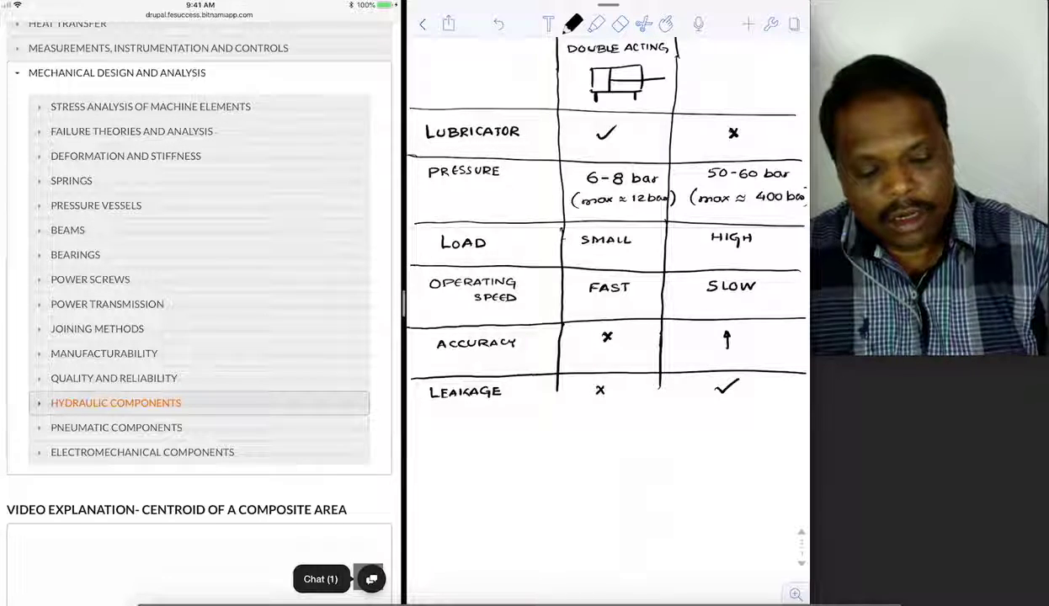
pyautogui.moveTo(583, 412)
pyautogui.mouseDown()
pyautogui.moveTo(614, 412)
pyautogui.moveTo(605, 402)
pyautogui.moveTo(615, 411)
pyautogui.moveTo(570, 427)
pyautogui.mouseUp()
# Finish handwriting (CLEAN) under the pneumatic cross, then write (DIRTY) beneath the hydraulic leakage tick.
pyautogui.moveTo(625, 409); pyautogui.dragTo(627, 426)
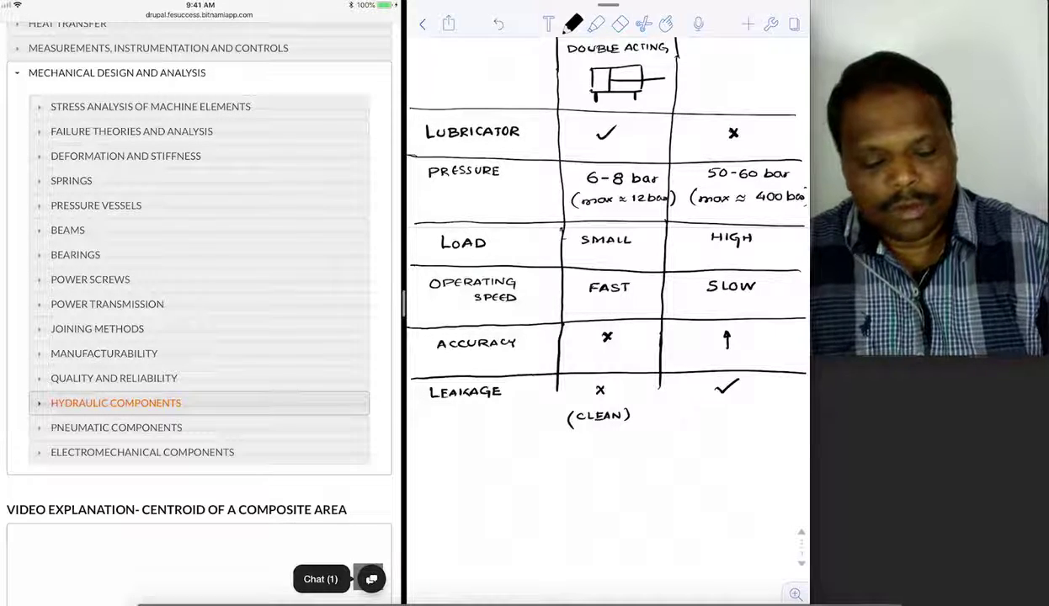
pyautogui.moveTo(705, 406)
pyautogui.mouseDown()
pyautogui.moveTo(704, 420)
pyautogui.moveTo(718, 418)
pyautogui.mouseUp()
pyautogui.moveTo(725, 418); pyautogui.dragTo(752, 411)
pyautogui.moveTo(755, 405)
pyautogui.mouseDown()
pyautogui.moveTo(751, 418)
pyautogui.moveTo(761, 417)
pyautogui.mouseUp()
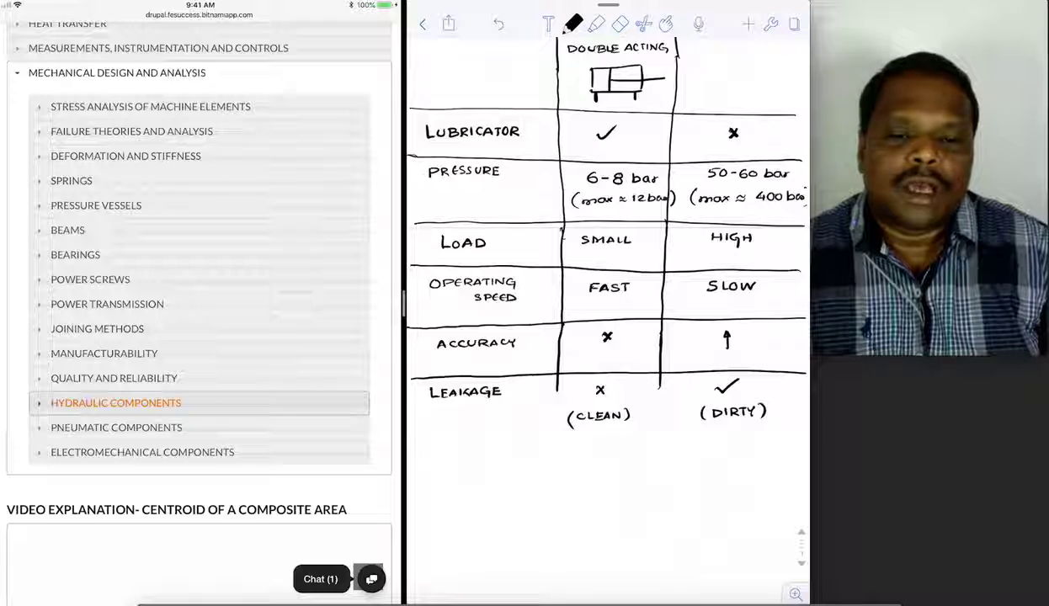